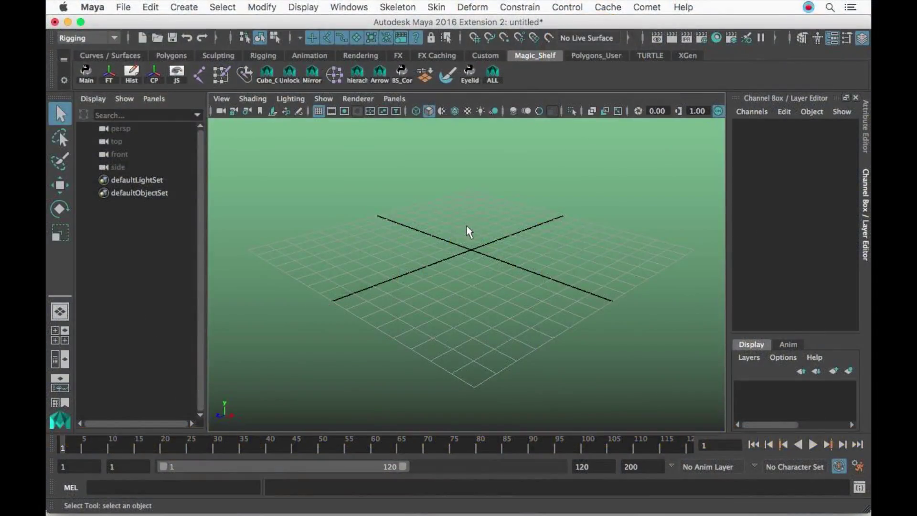
Create a NURBS circle at the origin of the grid.
mouse_move(467, 250)
alt+mouse_down()
mouse_move(483, 245)
mouse_move(506, 280)
mouse_move(476, 287)
mouse_move(477, 254)
alt+mouse_up()
click(190, 8)
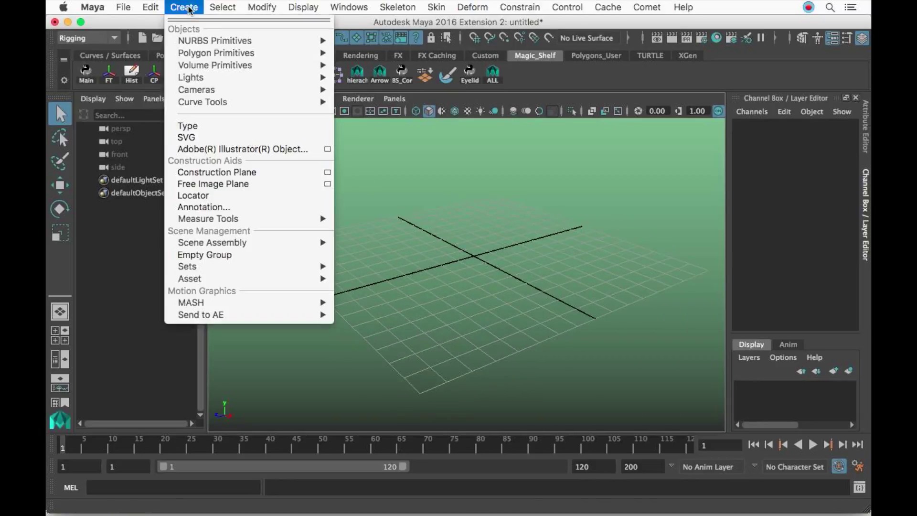
mouse_move(277, 42)
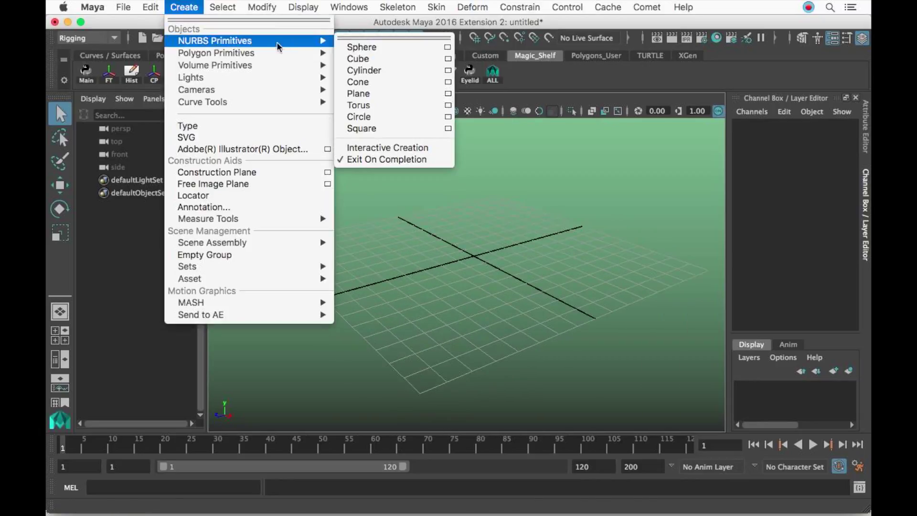
click(389, 117)
alt+drag(497, 296, 521, 239)
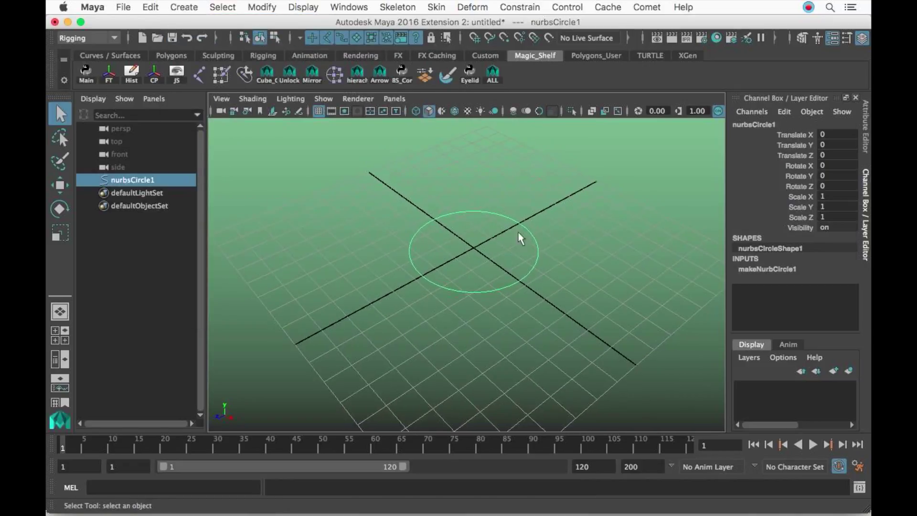
Duplicate the circle and move the copy about 2.45 units along the Z axis.
key(ctrl+d)
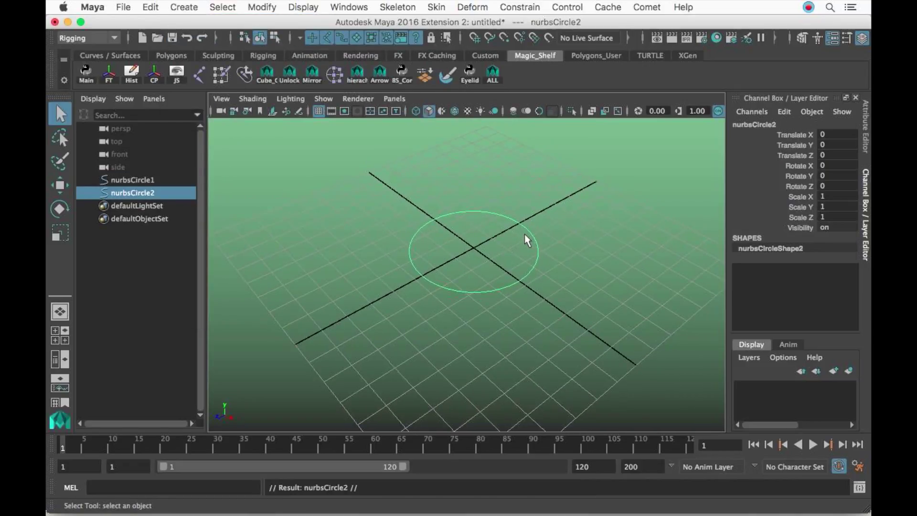
key(w)
scroll(497, 248, down, 3)
drag(452, 265, 350, 349)
alt+middle_drag(392, 282, 446, 283)
alt+right_drag(447, 283, 523, 267)
alt+drag(522, 267, 467, 258)
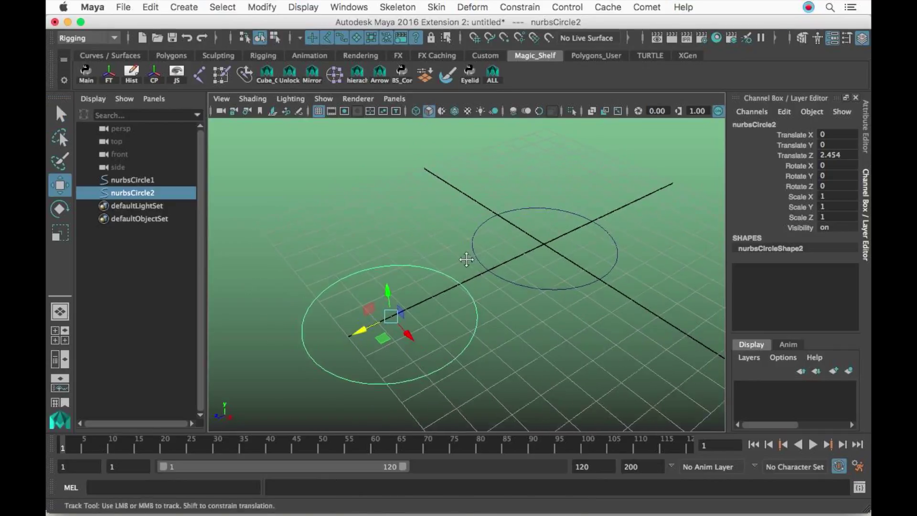
alt+middle_drag(467, 258, 449, 252)
click(438, 226)
alt+drag(438, 231, 479, 238)
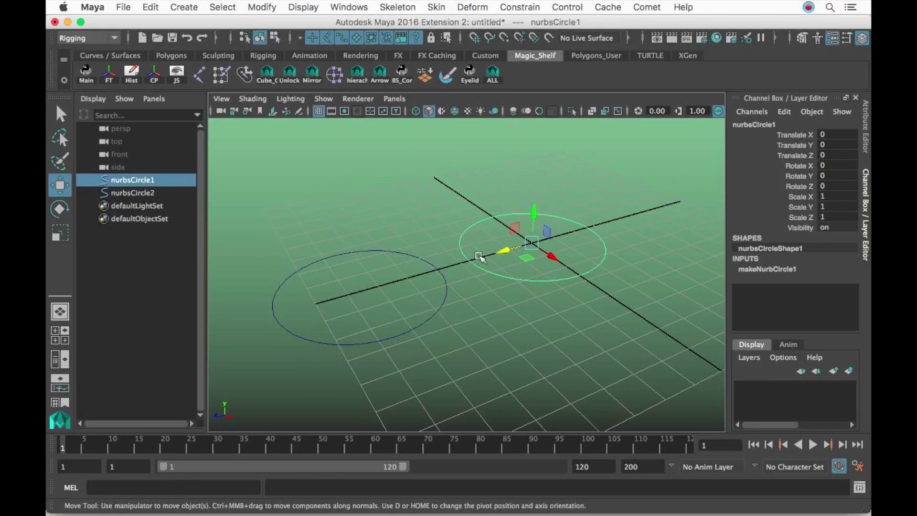
click(472, 220)
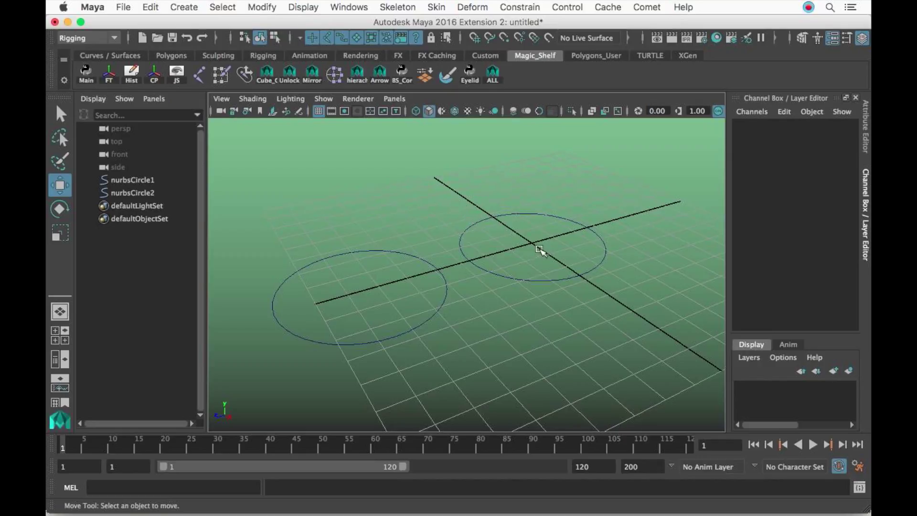
alt+drag(554, 236, 468, 193)
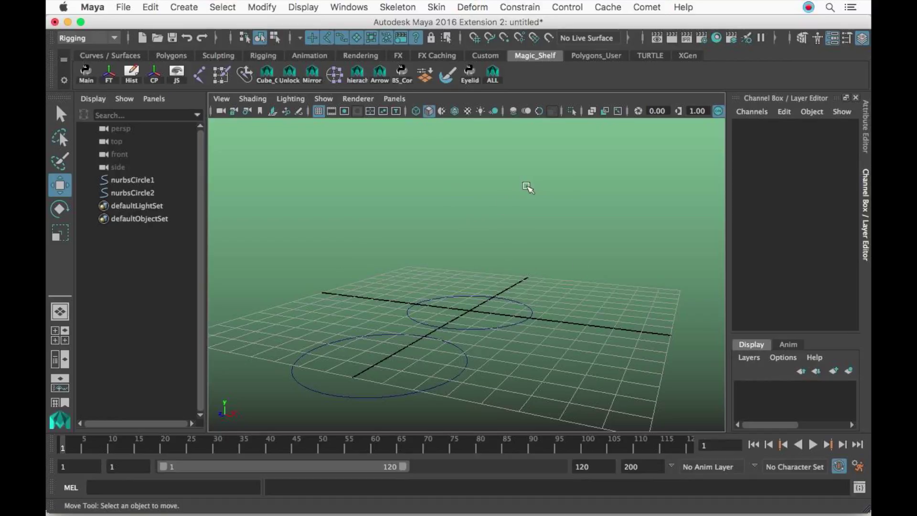
click(475, 300)
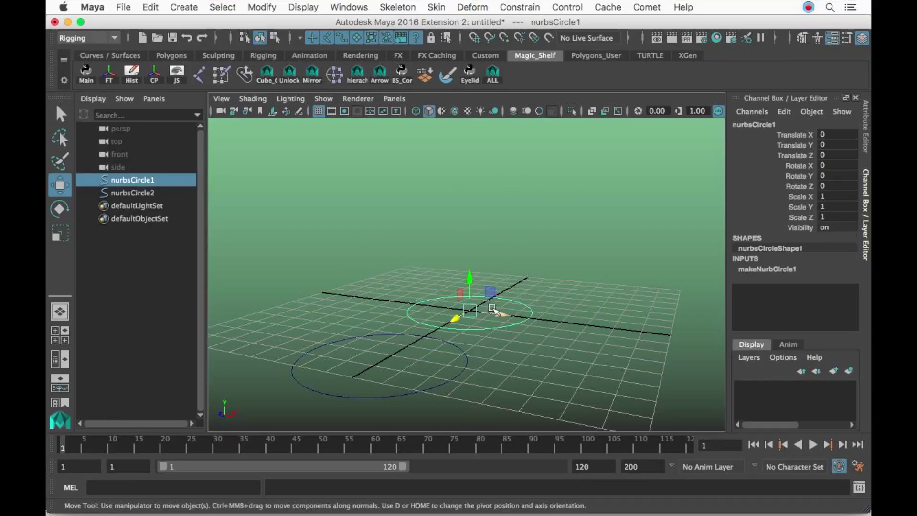
alt+drag(491, 311, 379, 303)
click(368, 337)
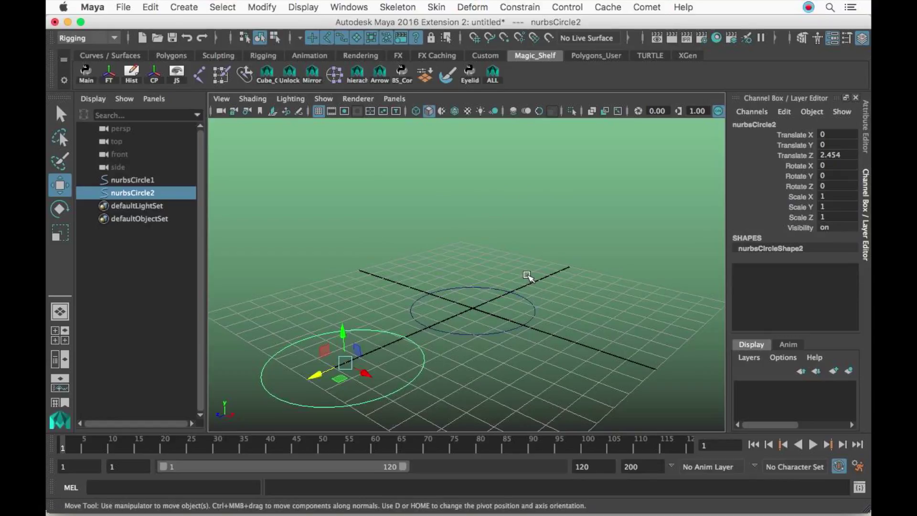
alt+drag(503, 229, 557, 225)
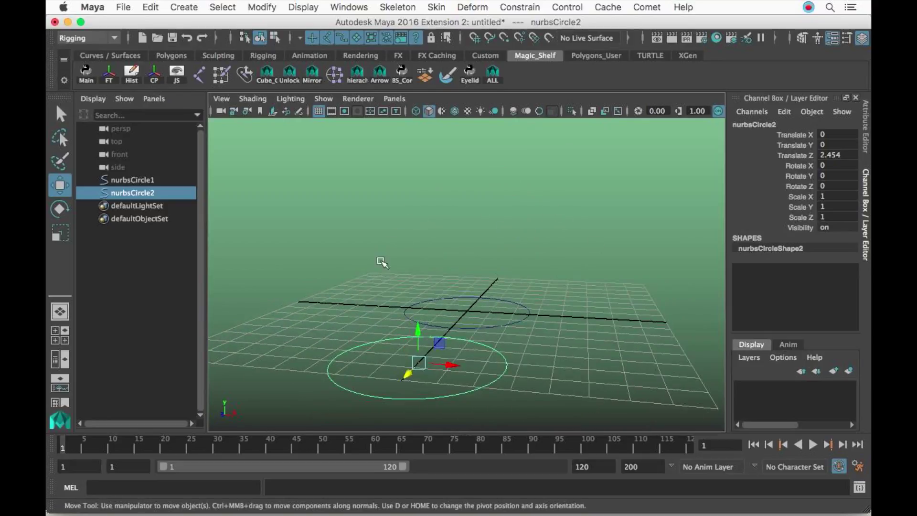
alt+drag(525, 272, 497, 258)
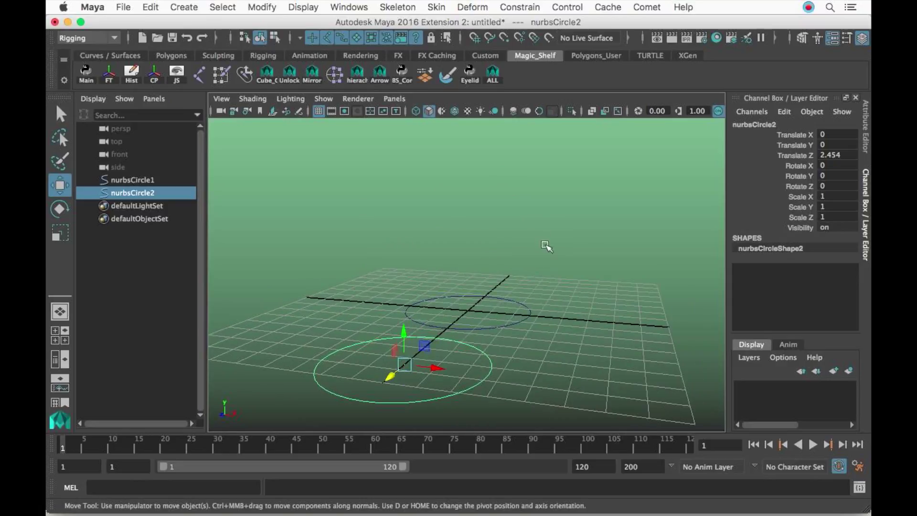
mouse_move(548, 241)
alt+mouse_down()
mouse_move(589, 231)
mouse_move(554, 254)
alt+mouse_up()
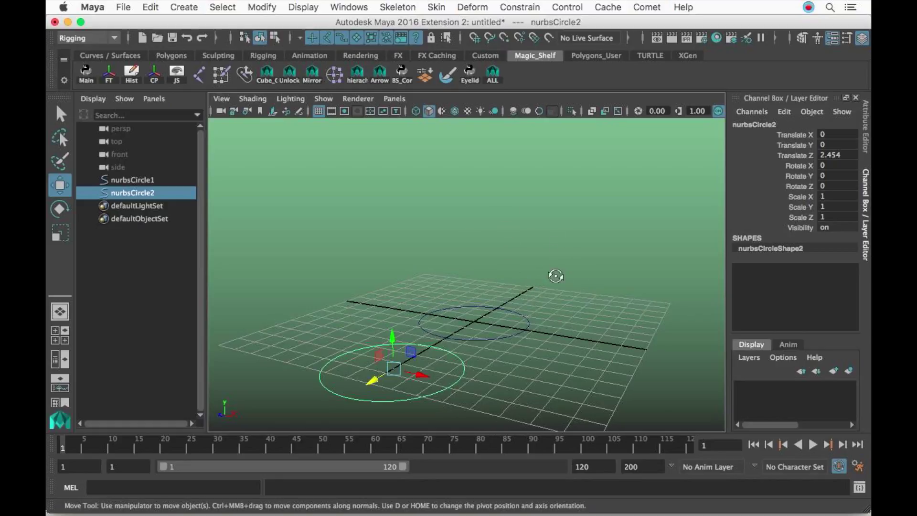
alt+drag(556, 276, 491, 270)
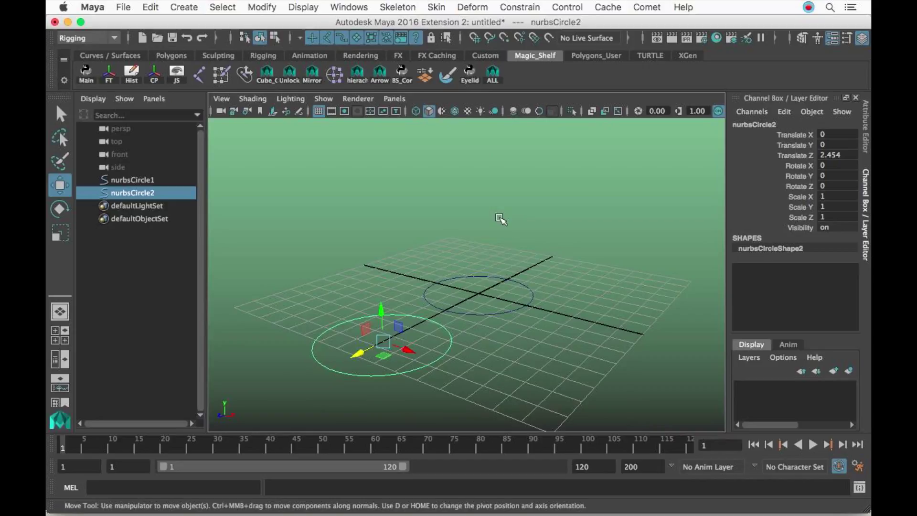
click(526, 215)
alt+drag(526, 214, 463, 196)
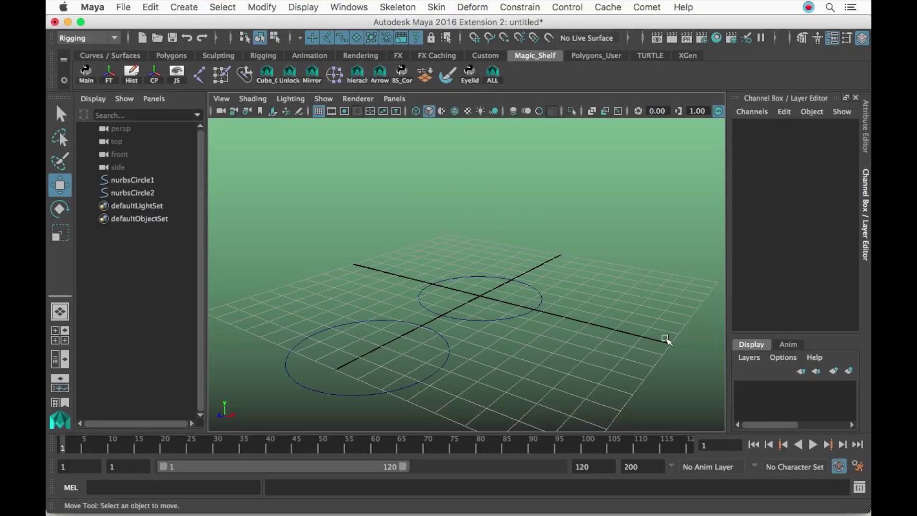
alt+drag(564, 285, 489, 263)
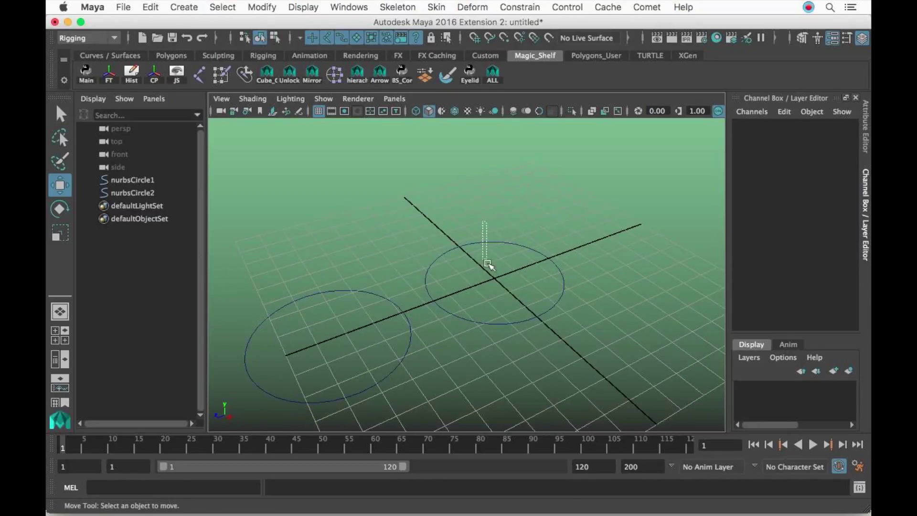
Show the Drawing Overrides settings of the origin circle's transform node in the Attribute Editor.
click(495, 243)
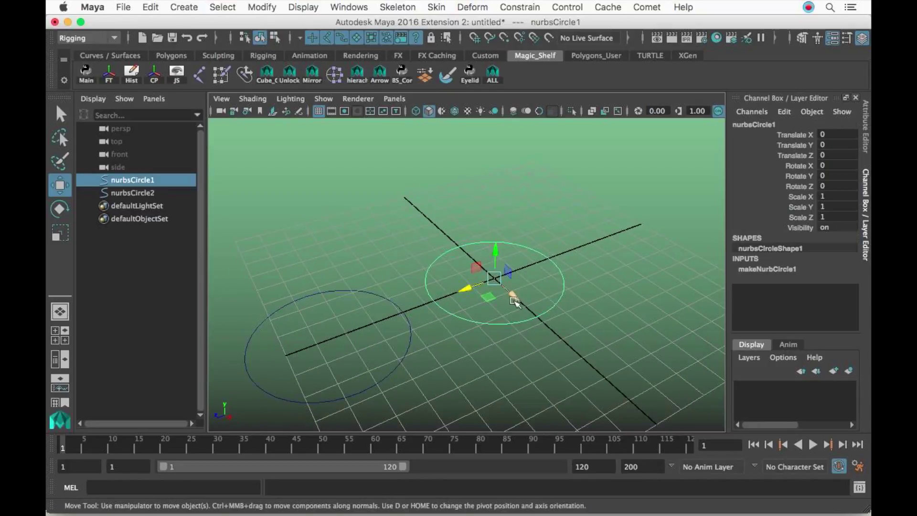
click(866, 136)
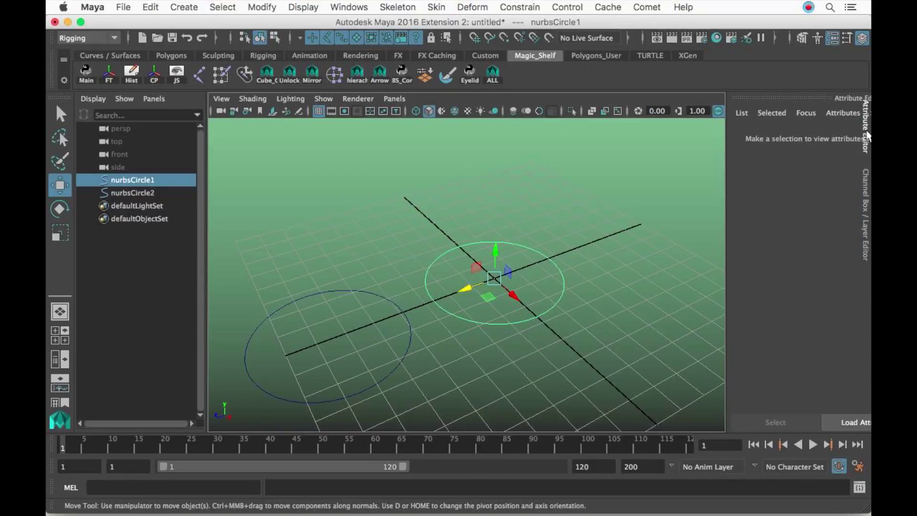
click(616, 135)
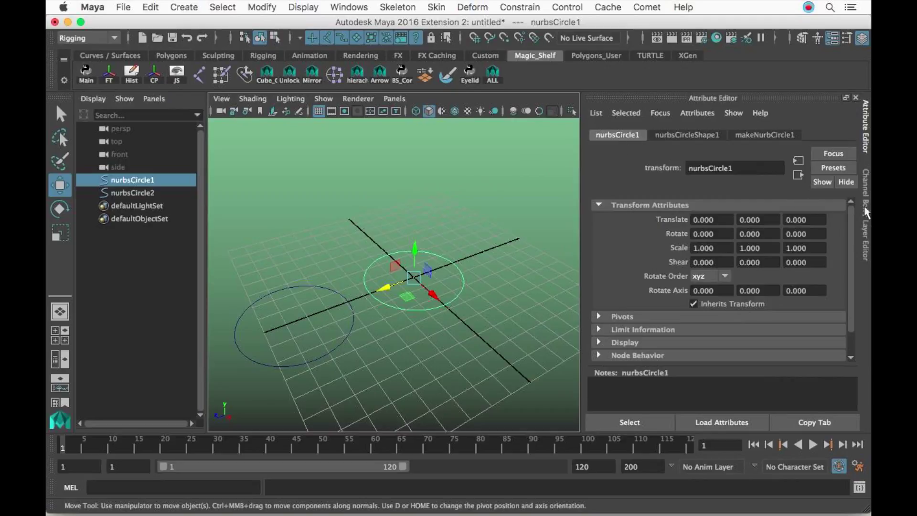
drag(848, 234, 852, 248)
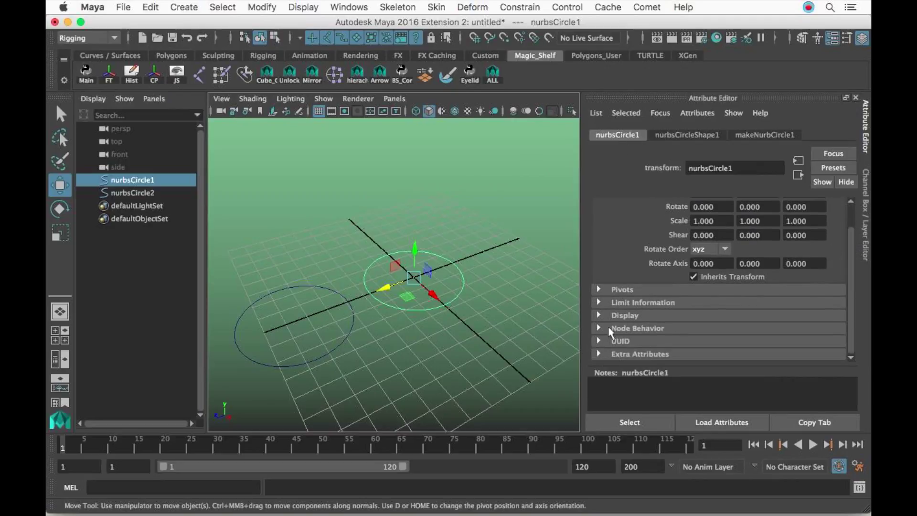
click(621, 318)
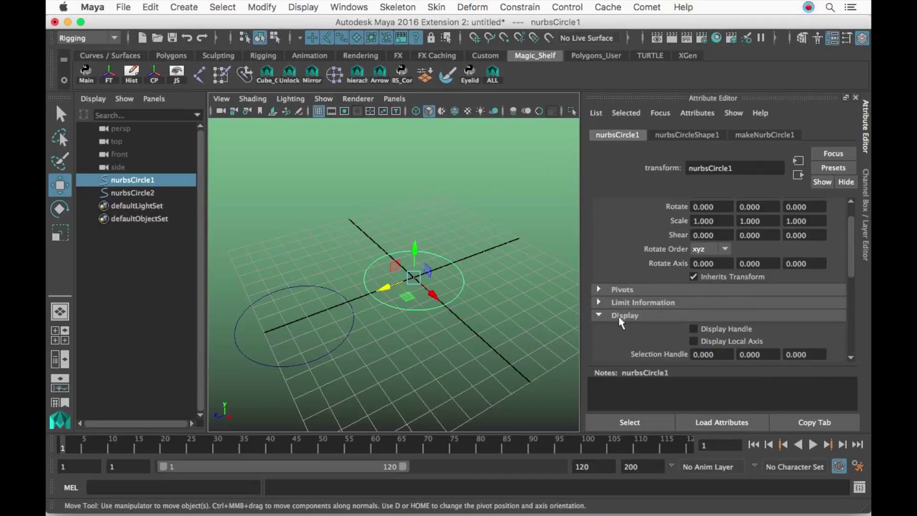
drag(851, 248, 847, 313)
click(646, 306)
scroll(698, 302, down, 4)
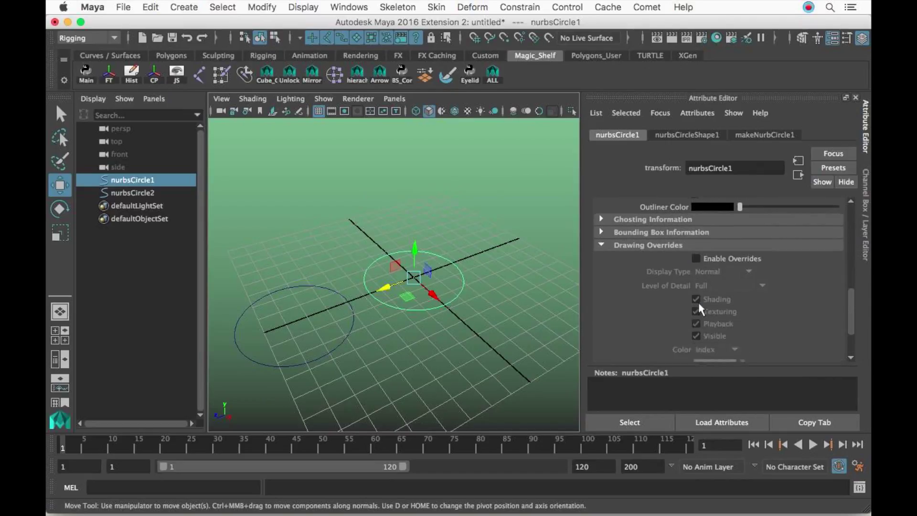
Enable drawing overrides on the origin circle, set its index color to red, and deselect it.
click(704, 220)
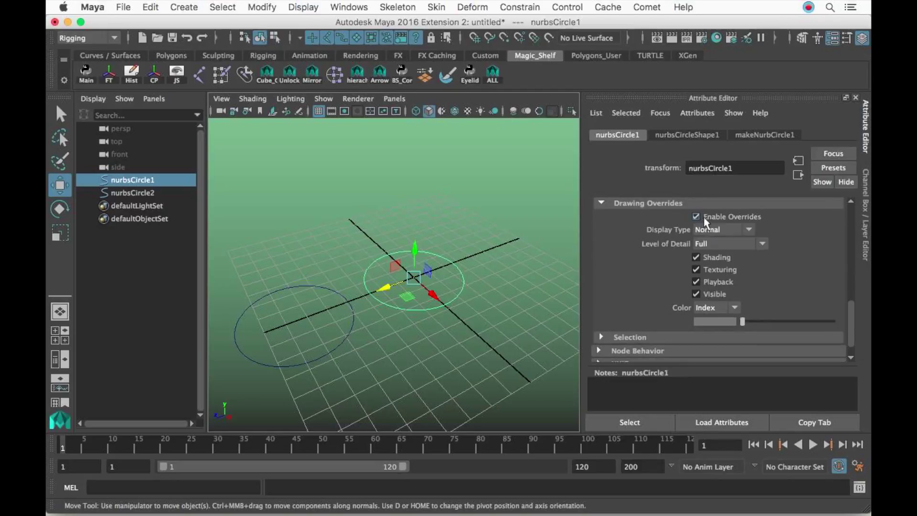
drag(742, 322, 777, 322)
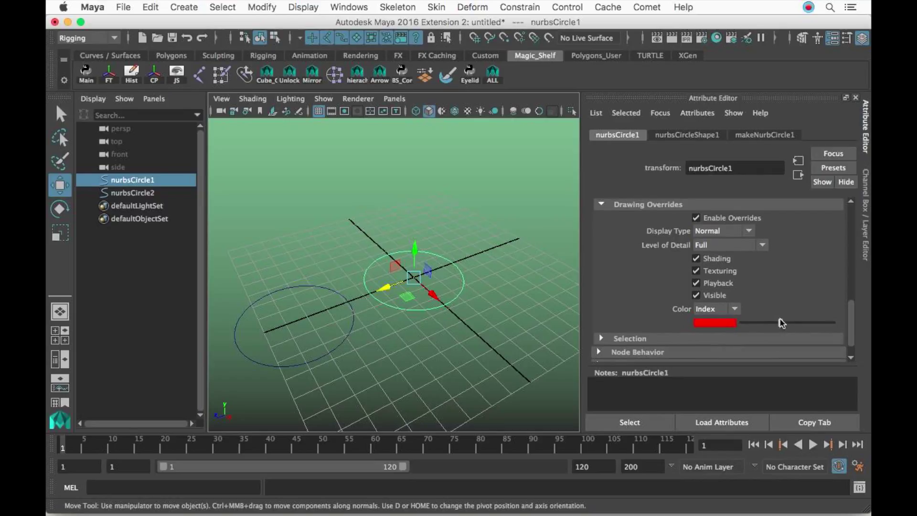
scroll(780, 319, down, 1)
scroll(487, 231, up, 2)
click(487, 232)
alt+drag(487, 272, 437, 279)
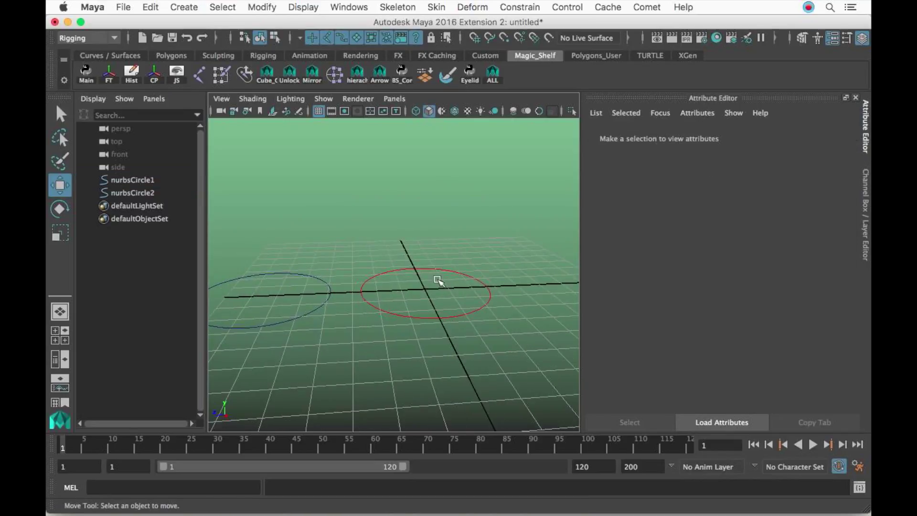
click(422, 318)
alt+drag(423, 320, 435, 342)
click(412, 338)
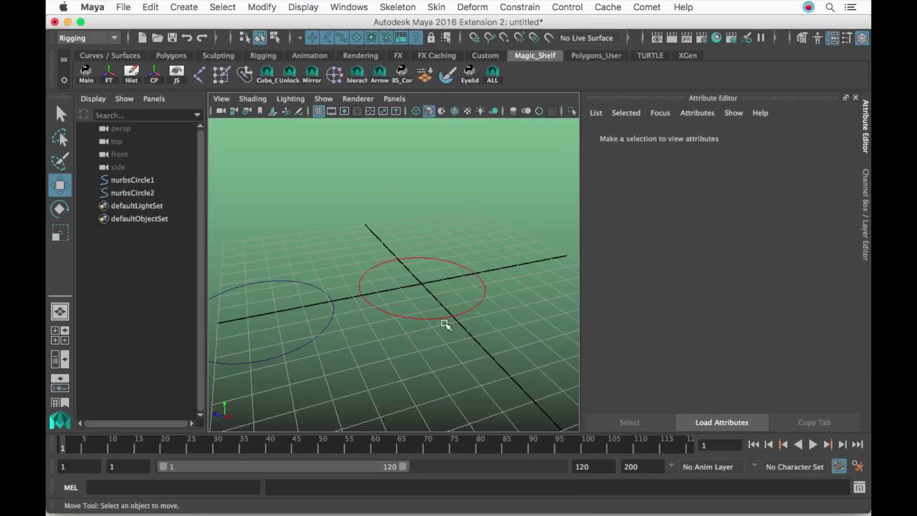
alt+right_drag(444, 324, 412, 319)
alt+middle_drag(412, 319, 425, 325)
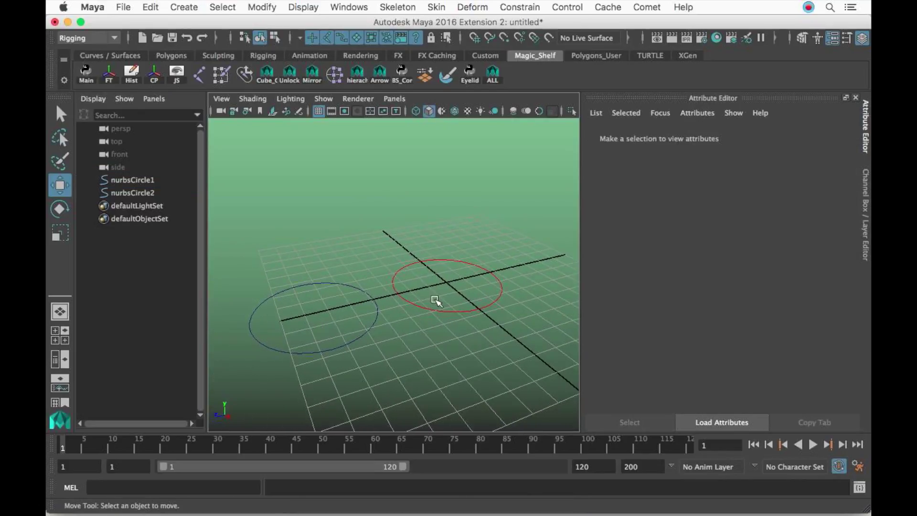
mouse_move(438, 315)
alt+mouse_down()
mouse_move(410, 317)
mouse_move(430, 317)
alt+mouse_up()
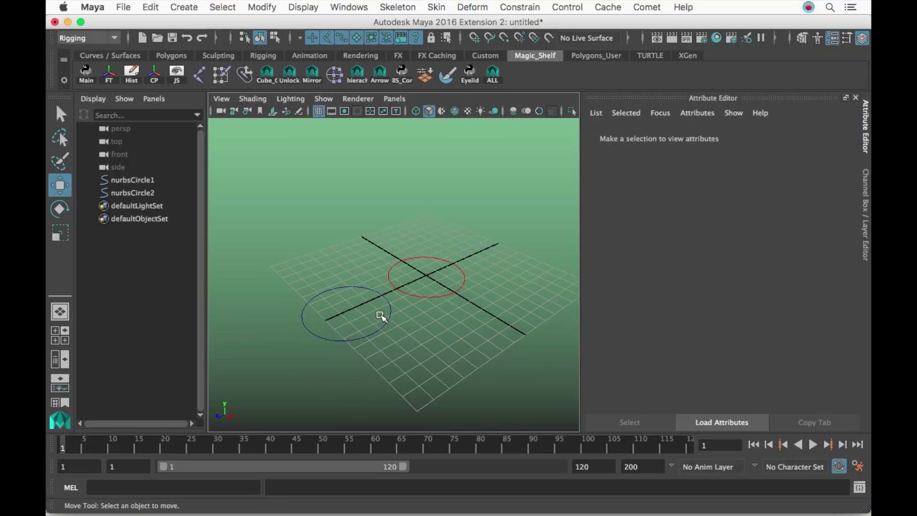
Enable drawing overrides on the duplicate circle, set its index color to red, and deselect it.
alt+drag(433, 296, 383, 333)
click(347, 344)
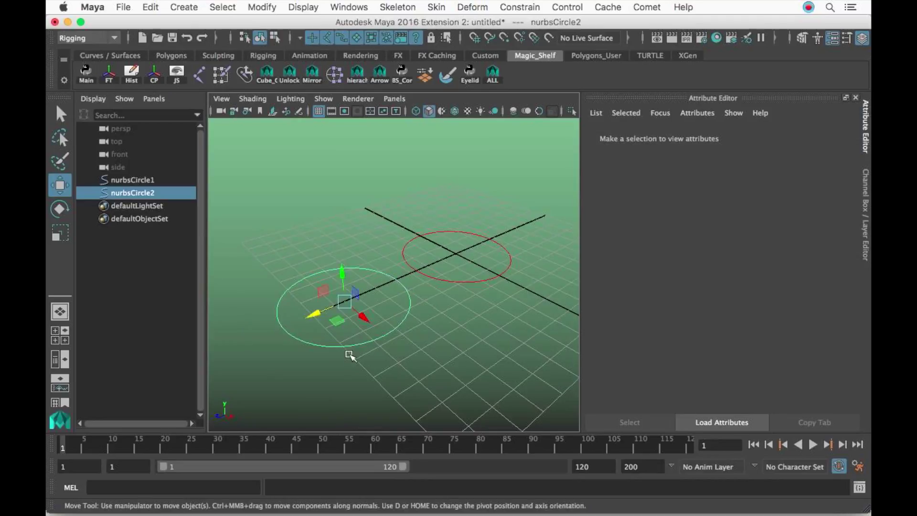
click(696, 212)
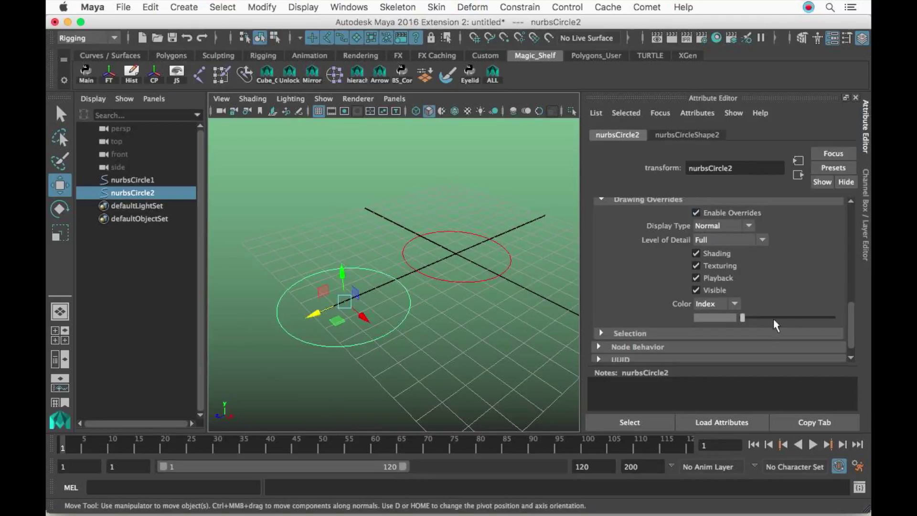
click(777, 319)
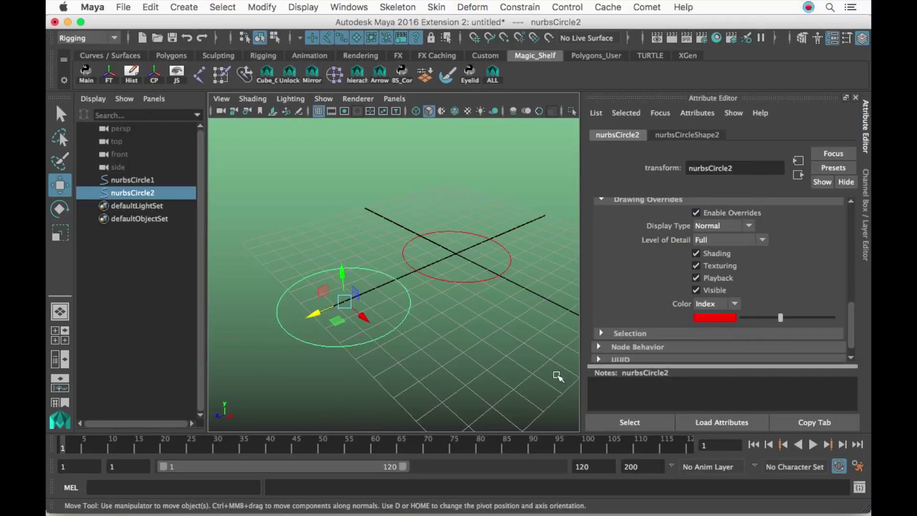
click(492, 340)
alt+drag(495, 322, 427, 311)
alt+right_drag(427, 311, 438, 287)
alt+middle_drag(439, 287, 422, 295)
alt+drag(422, 295, 436, 301)
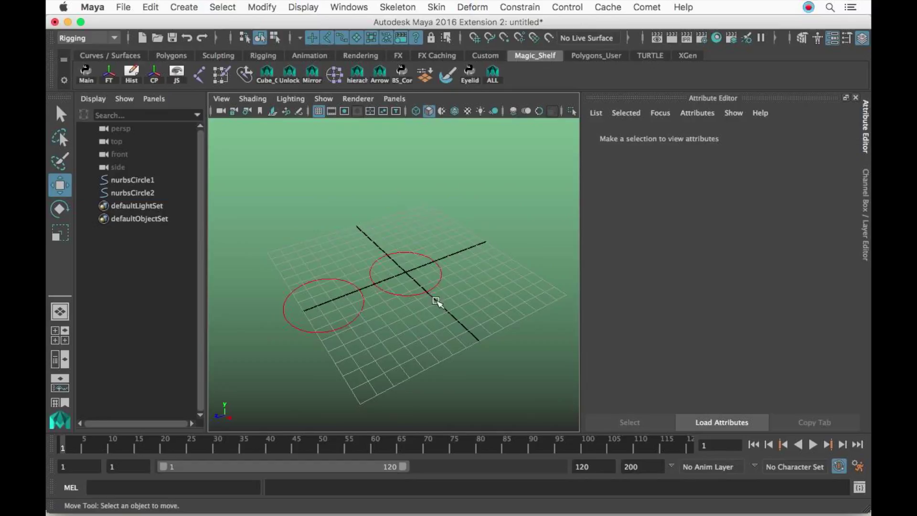
alt+right_drag(436, 301, 470, 292)
alt+middle_drag(471, 292, 475, 288)
Undo the red color overrides on both circles and delete the duplicate circle.
key(super+z)
key(super+z)
key(super+z)
key(super+z)
key(super+z)
key(super+z)
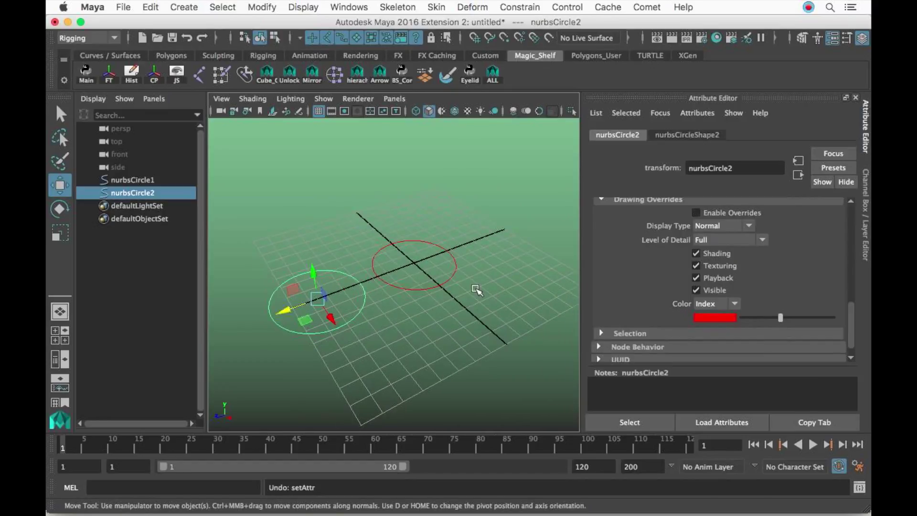
key(super+z)
key(super+z)
key(super+z)
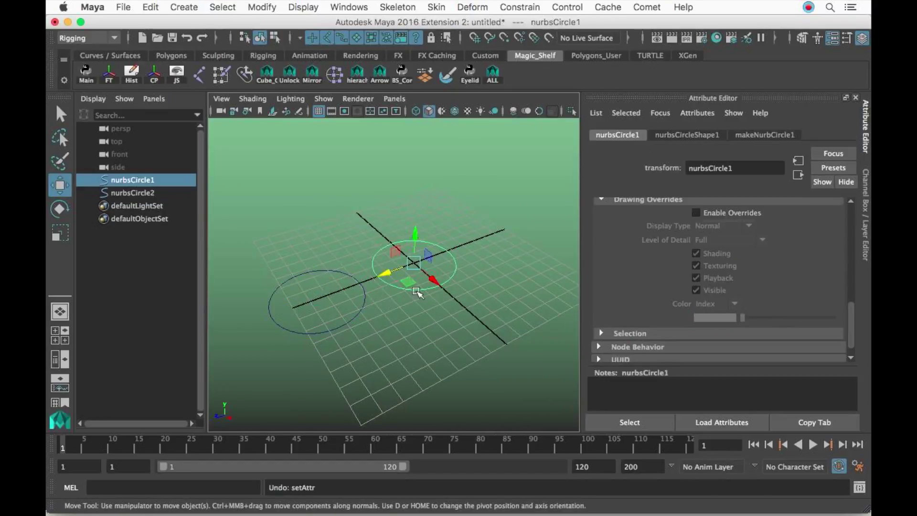
drag(290, 312, 302, 342)
key(Delete)
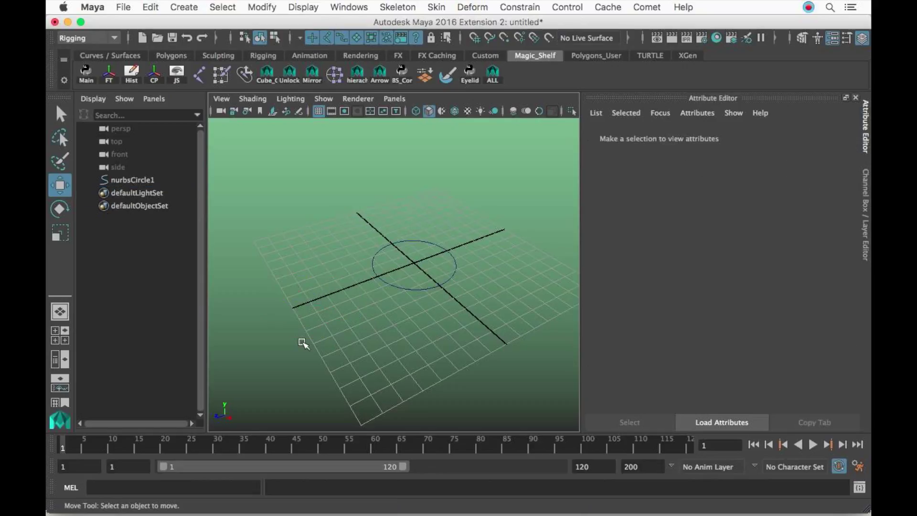
Show the Channel Box and scale the circle at the origin down uniformly to about 0.258.
click(866, 175)
click(538, 285)
key(f)
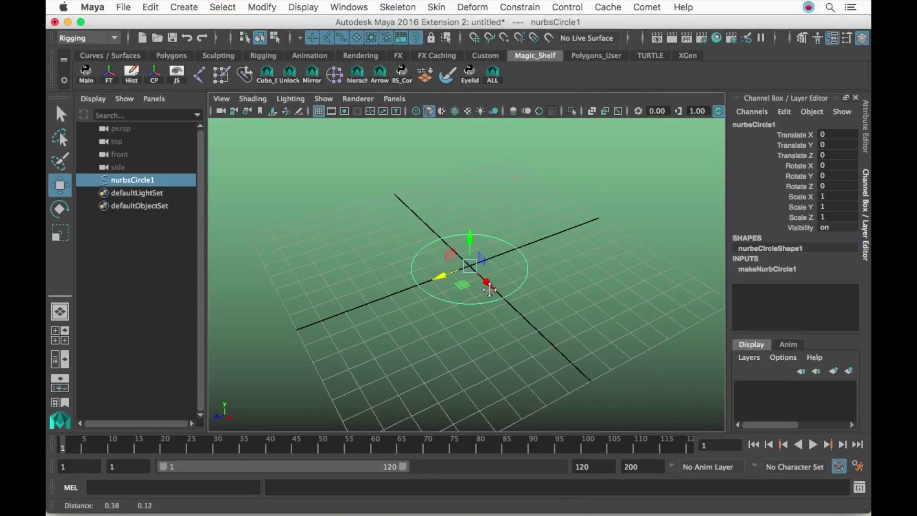
key(r)
middle_drag(458, 280, 399, 284)
click(427, 286)
click(468, 277)
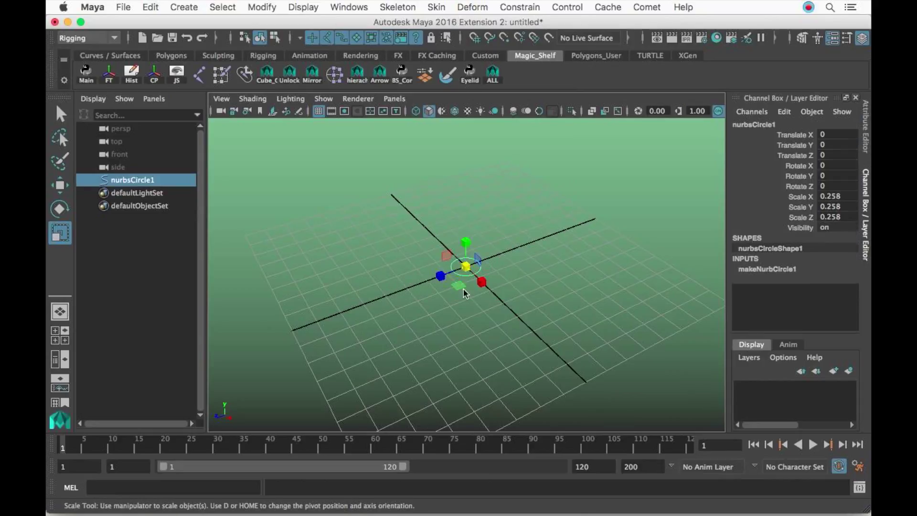
Duplicate the scaled circle and move the copy about 0.727 along the Z axis.
key(ctrl+d)
key(w)
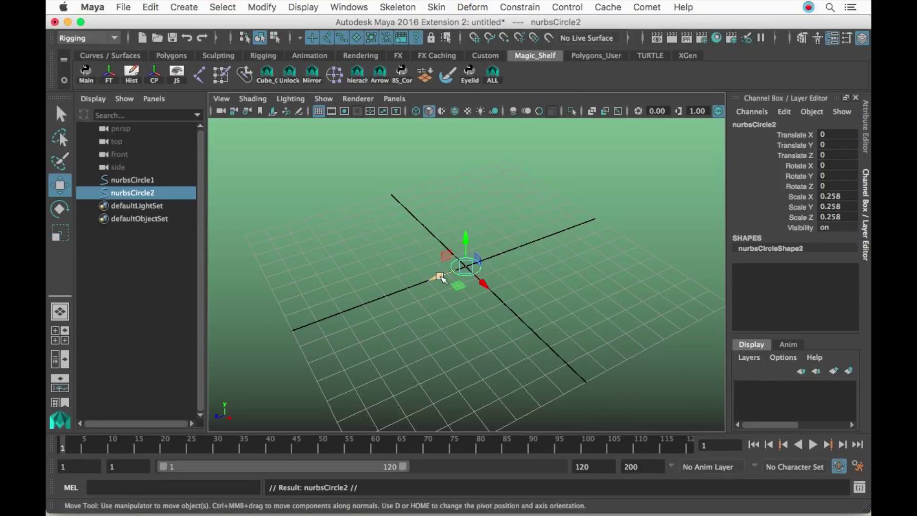
drag(440, 275, 401, 292)
Duplicate the circles in groups and move the copies along the Z axis to form a spaced row of eight.
drag(498, 312, 414, 253)
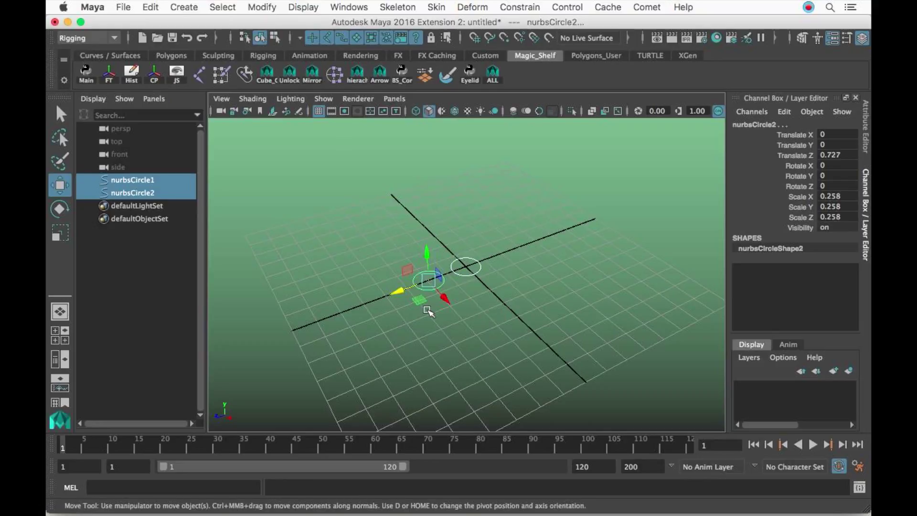
key(ctrl+d)
drag(400, 292, 473, 263)
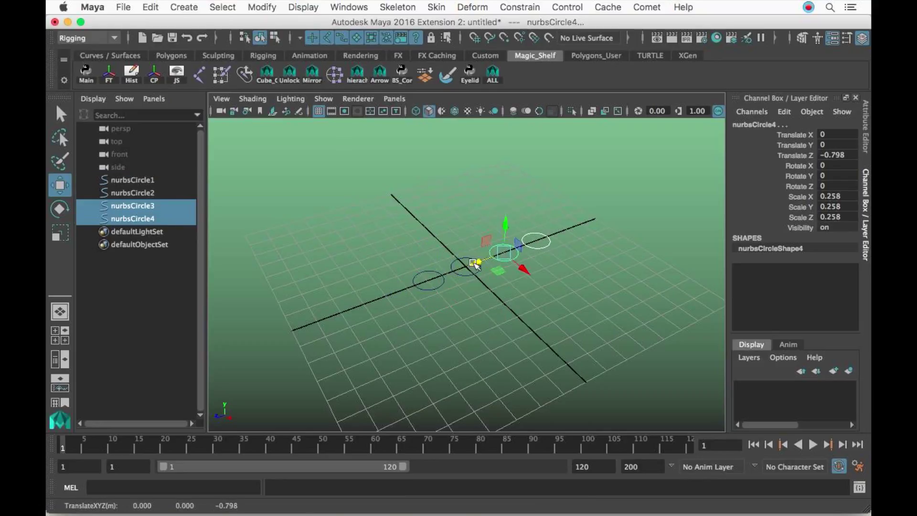
drag(576, 335, 401, 214)
key(ctrl+d)
drag(400, 292, 218, 367)
scroll(469, 294, down, 3)
Duplicate the row of circles and offset the copies along the X axis to build a grid of five rows.
drag(563, 338, 277, 225)
key(ctrl+d)
middle_drag(458, 293, 491, 344)
key(ctrl+d)
key(ctrl+d)
key(ctrl+d)
click(559, 235)
alt+right_drag(432, 271, 458, 274)
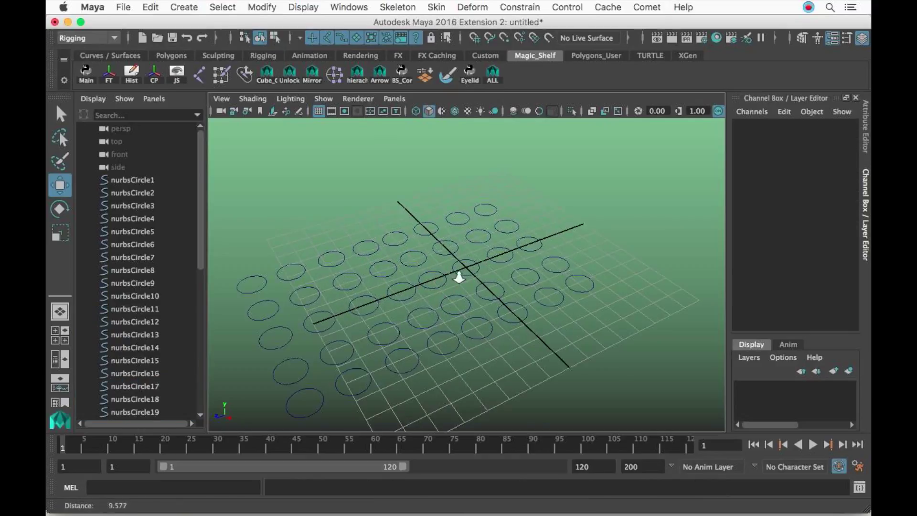
alt+middle_drag(458, 274, 481, 261)
click(306, 239)
click(353, 230)
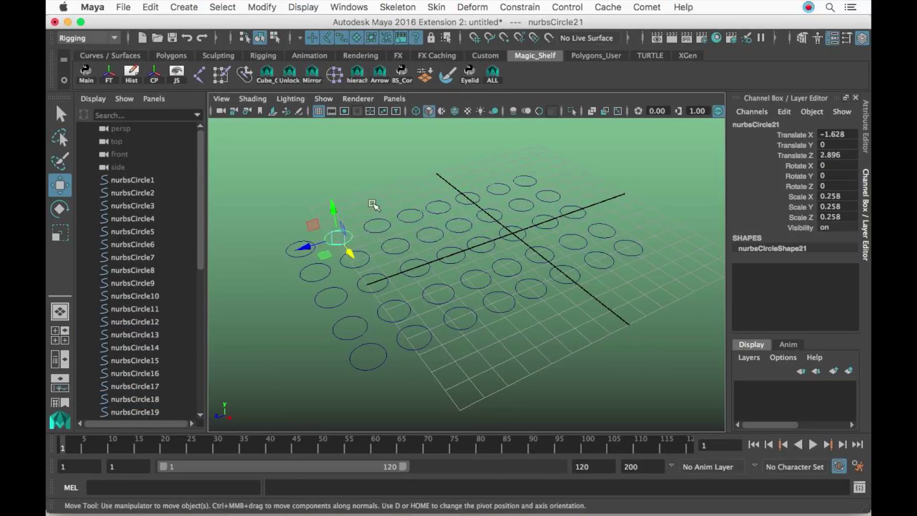
click(377, 233)
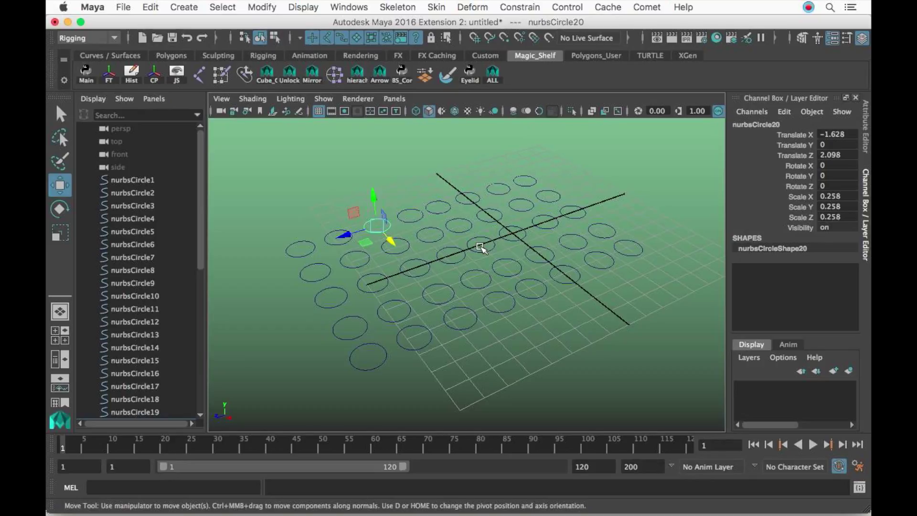
click(634, 258)
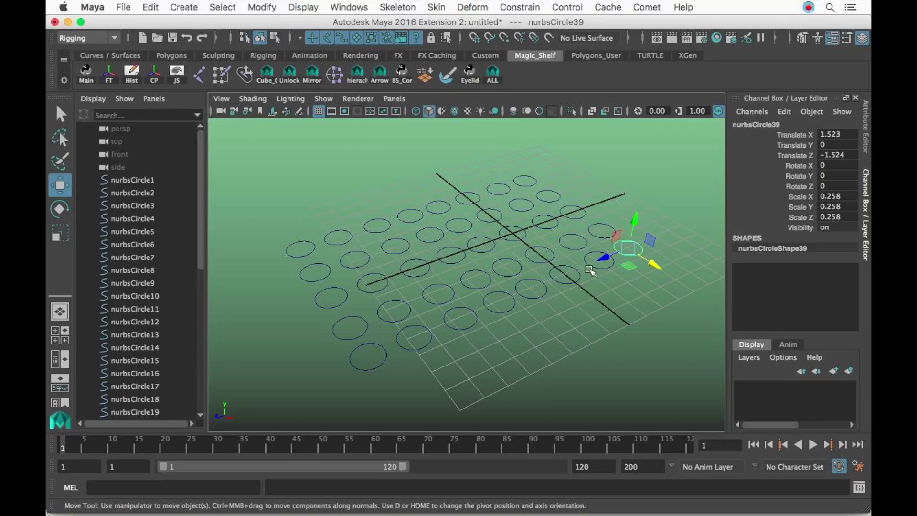
drag(638, 385, 277, 177)
click(612, 302)
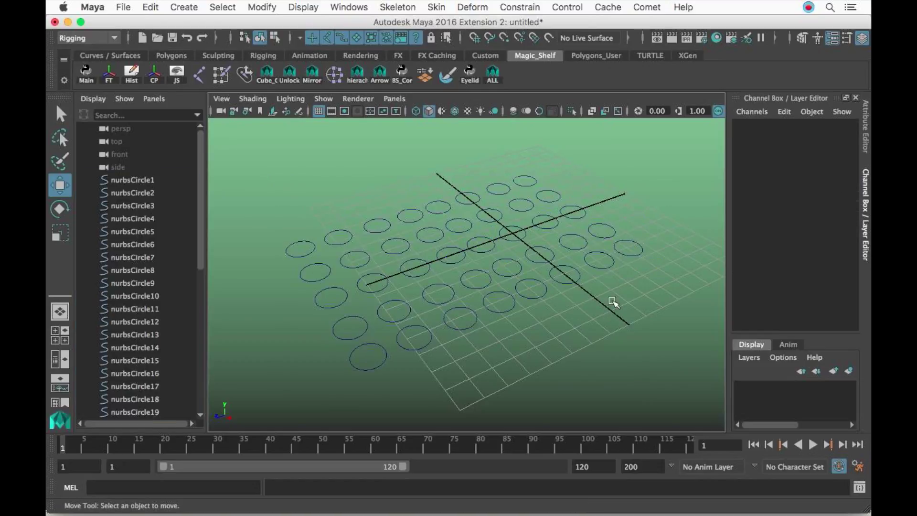
Enable drawing overrides on the transform of nurbsCircle39, set its index color to red, and deselect it.
click(637, 248)
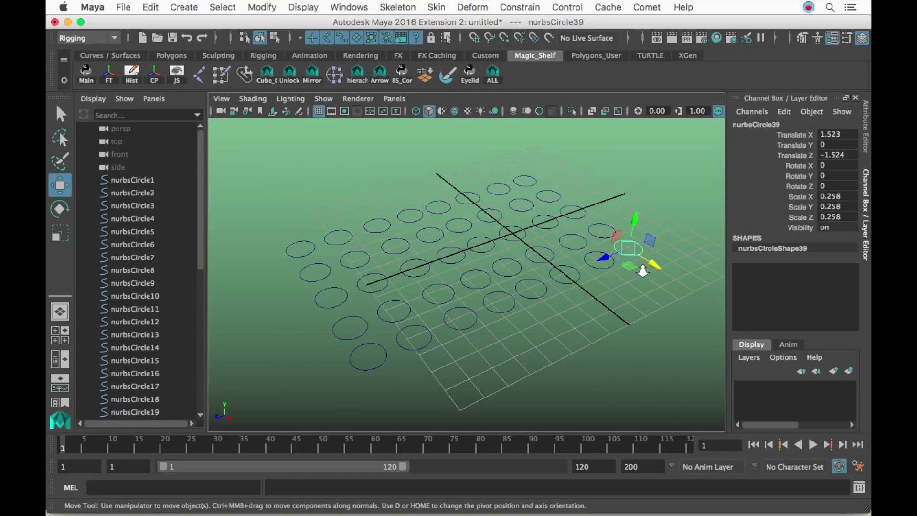
alt+drag(640, 268, 593, 260)
click(864, 139)
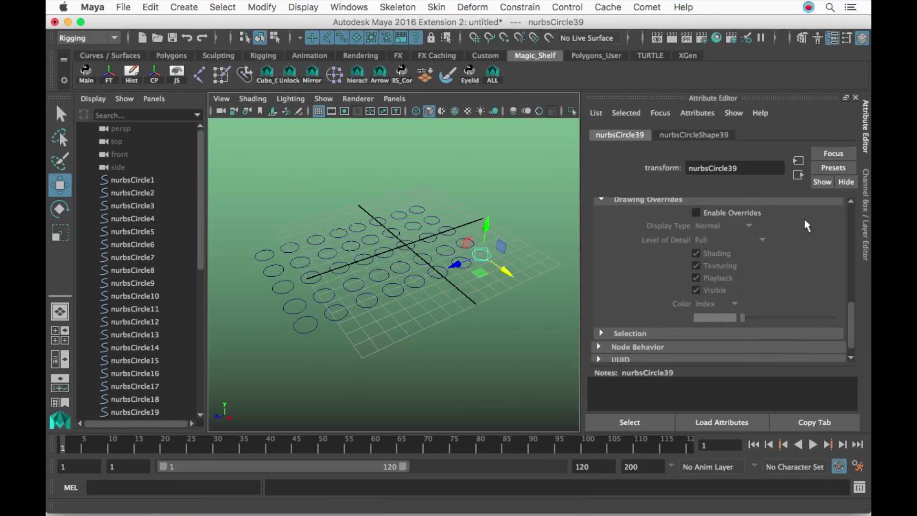
click(721, 212)
drag(782, 317, 780, 317)
click(504, 309)
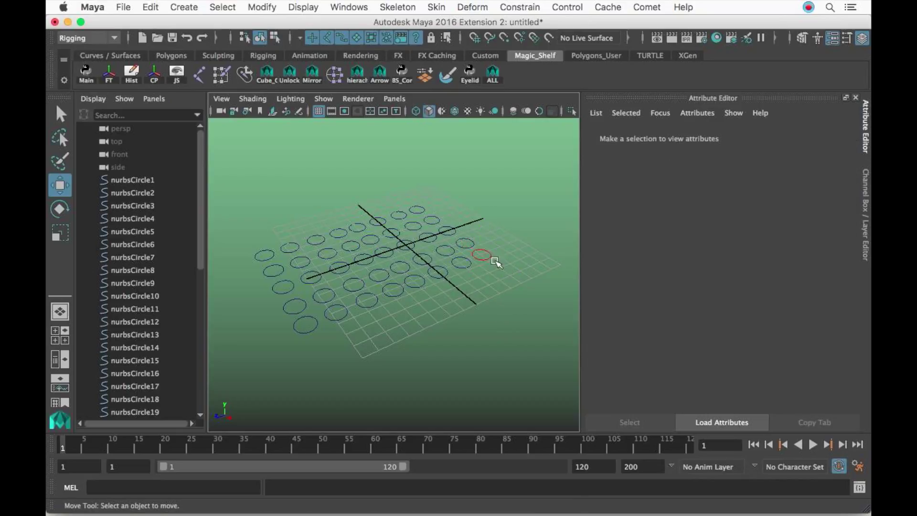
scroll(142, 287, down, 8)
click(165, 386)
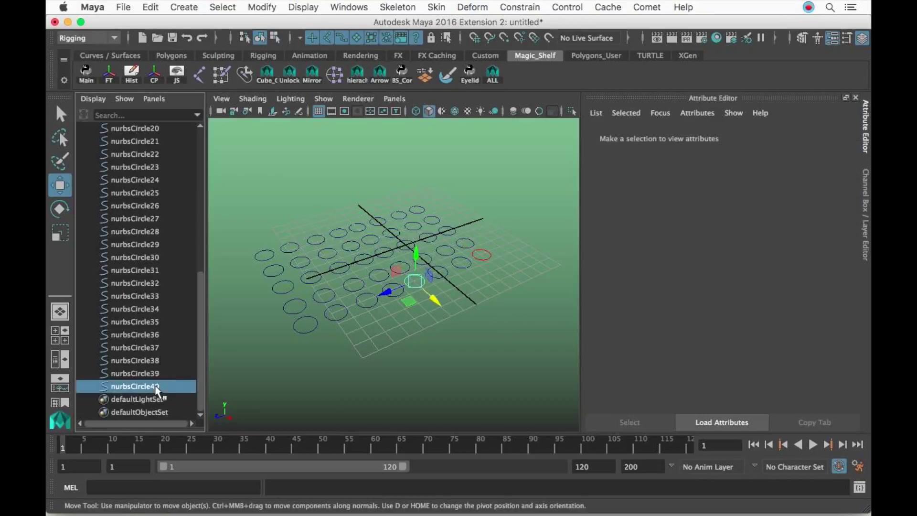
click(486, 282)
click(483, 260)
alt+right_drag(447, 276, 466, 285)
alt+middle_drag(465, 285, 493, 288)
drag(522, 374, 256, 196)
click(477, 337)
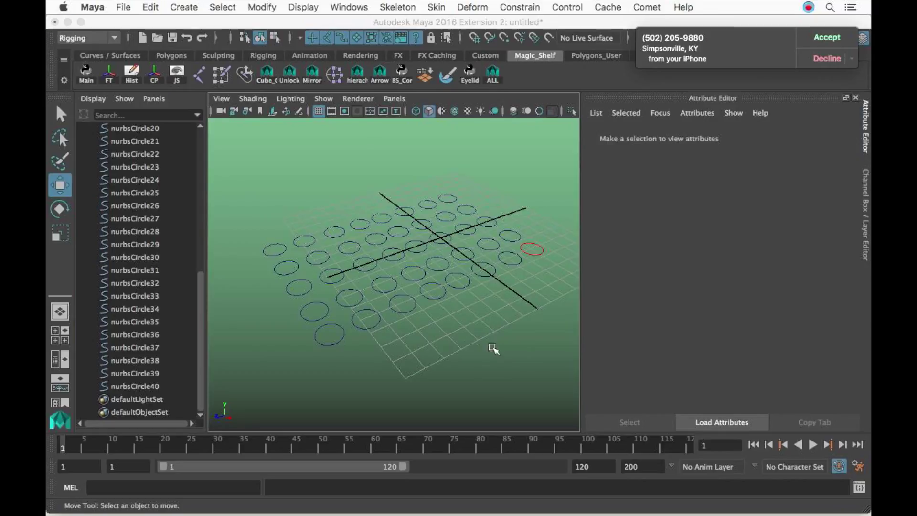
Select all the circles in the grid, adding the red circle last.
drag(492, 347, 229, 187)
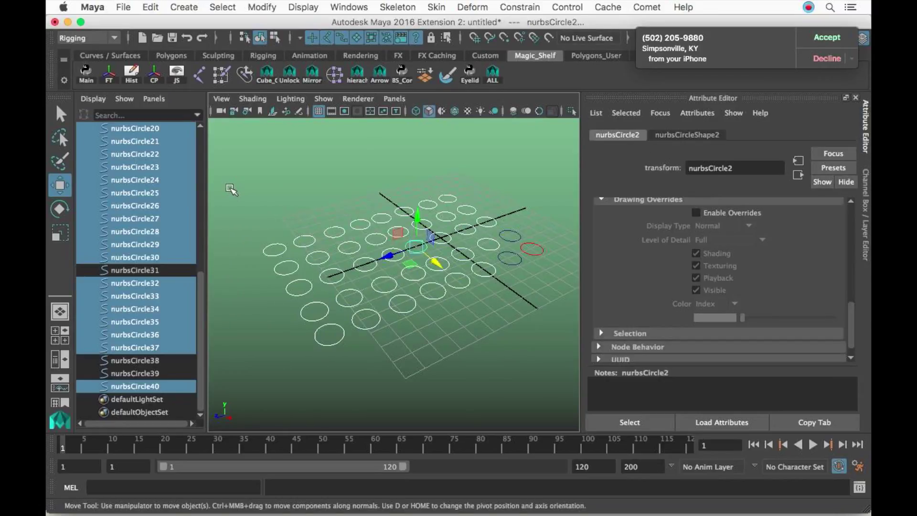
shift+click(520, 256)
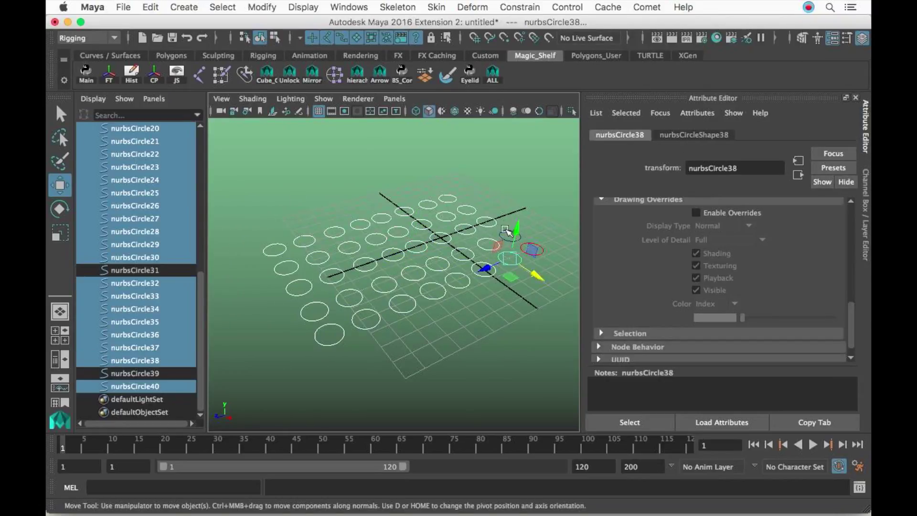
shift+click(505, 232)
alt+drag(444, 226, 431, 223)
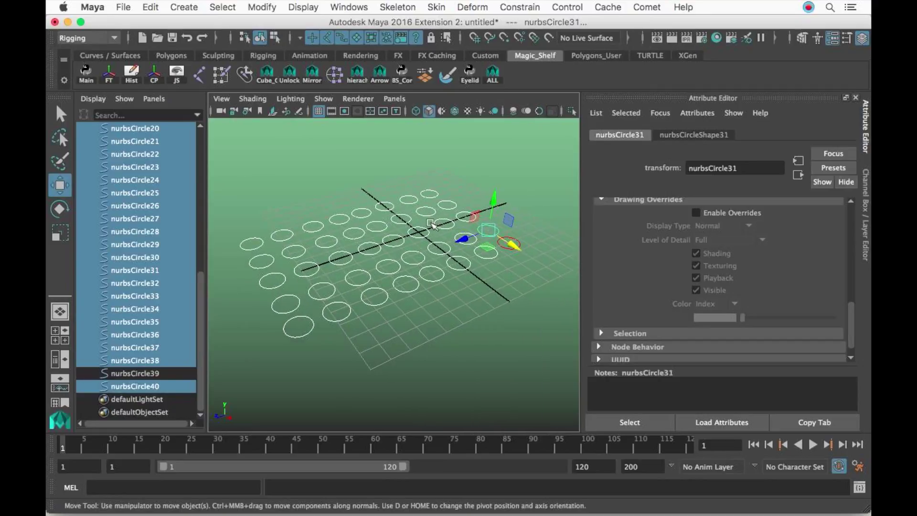
key(q)
shift+click(517, 247)
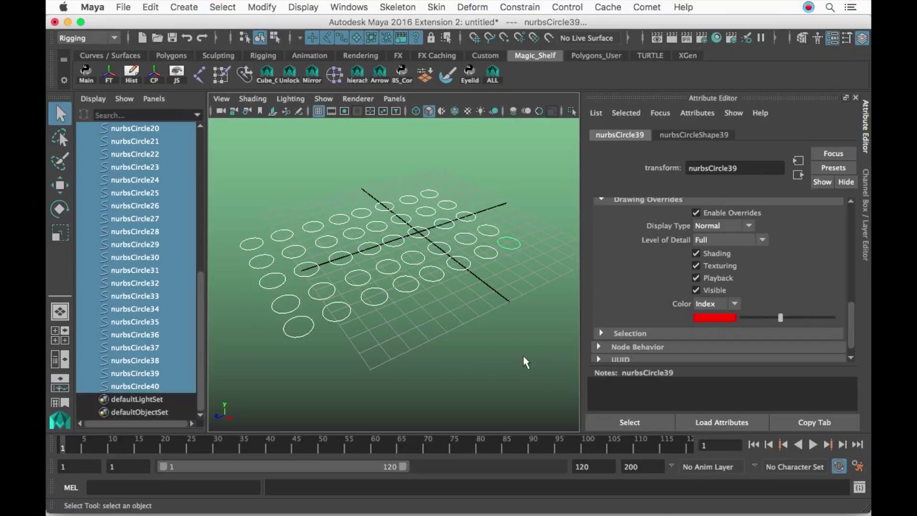
Reselect the whole grid of circles, then remove and re-add the red circle so its attributes are loaded.
drag(539, 386, 225, 171)
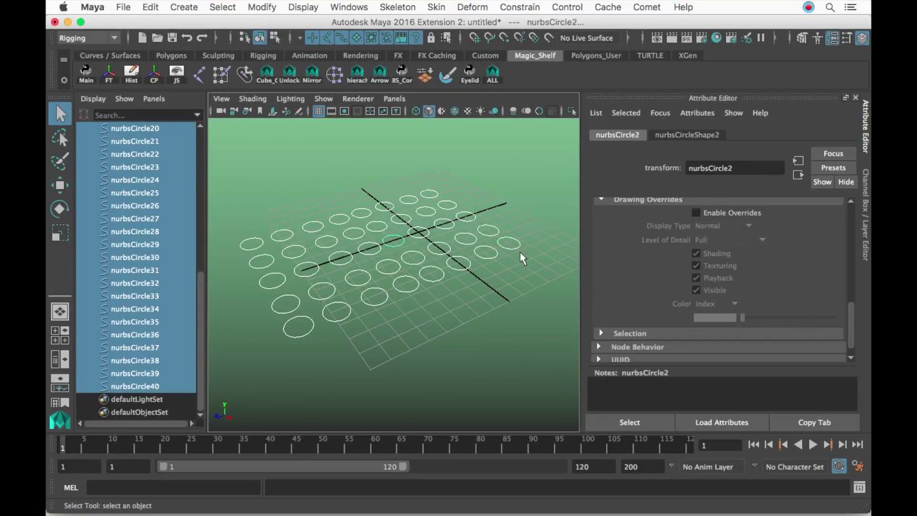
ctrl+drag(510, 239, 512, 239)
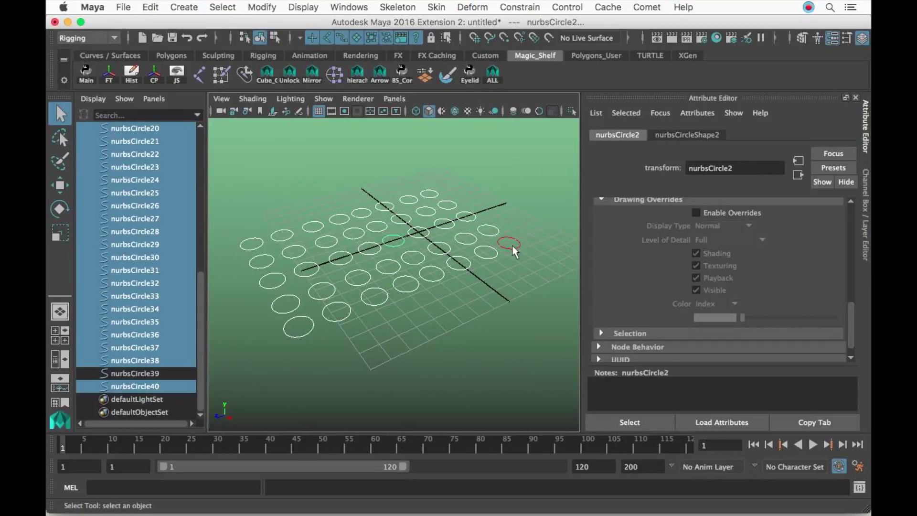
shift+click(514, 247)
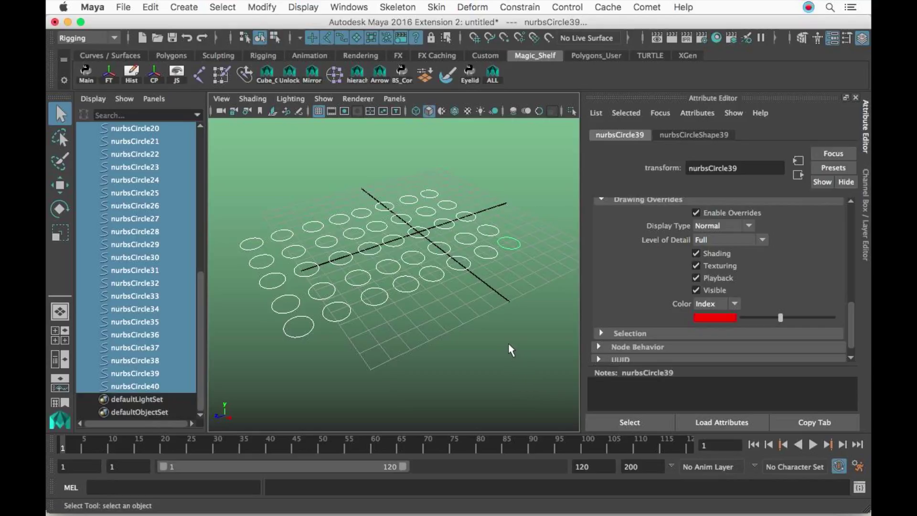
alt+right_drag(491, 294, 454, 291)
alt+drag(454, 291, 461, 290)
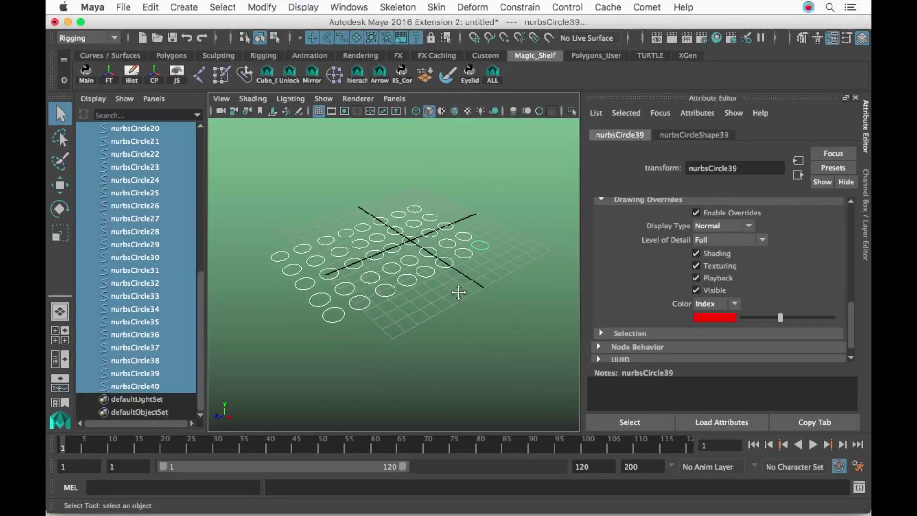
alt+middle_drag(461, 291, 463, 307)
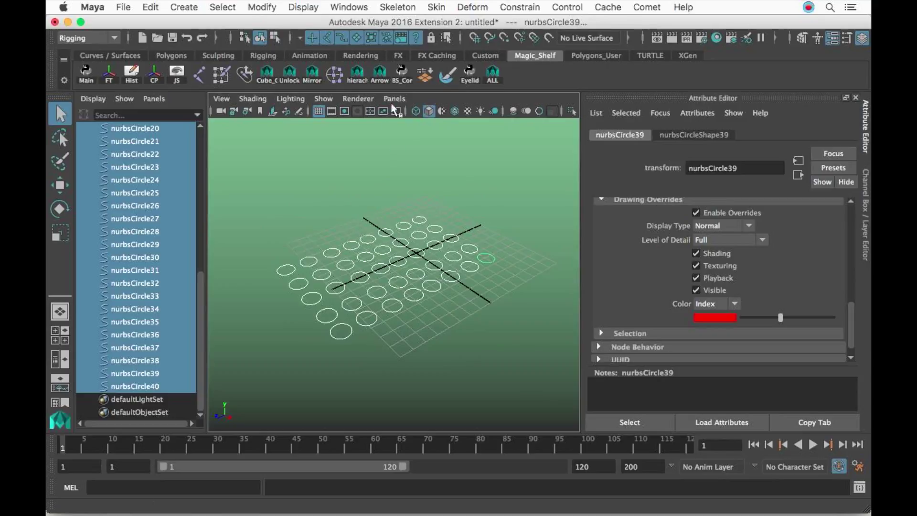
Open the Attribute Spread Sheet for the selected circles and enlarge its window.
click(355, 7)
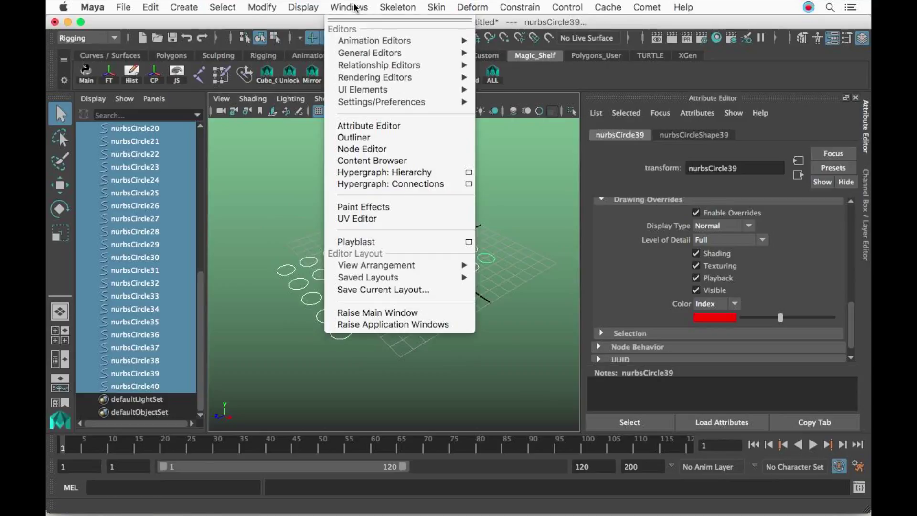
mouse_move(373, 38)
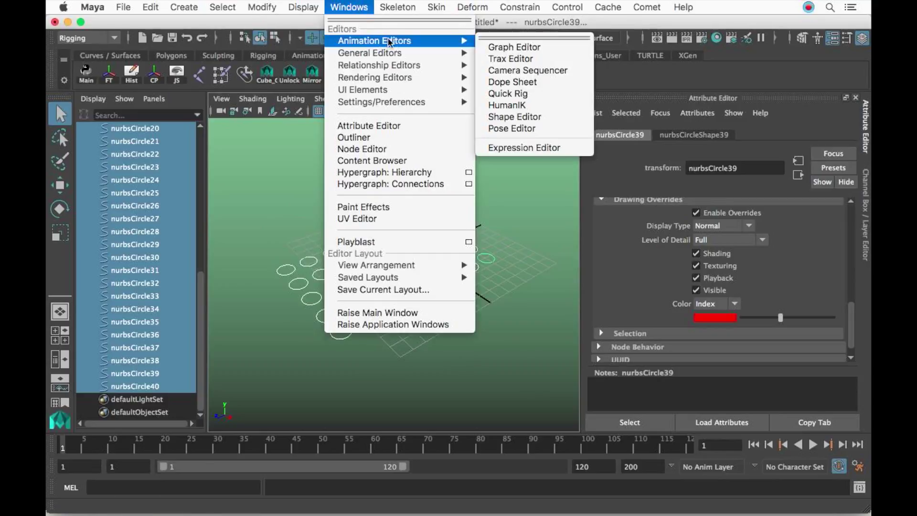
mouse_move(398, 53)
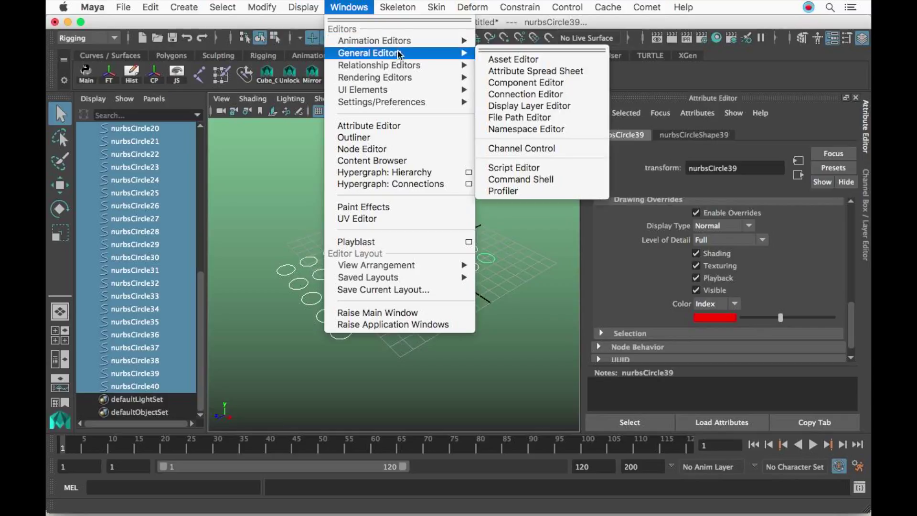
click(549, 71)
drag(475, 195, 303, 49)
drag(359, 213, 813, 451)
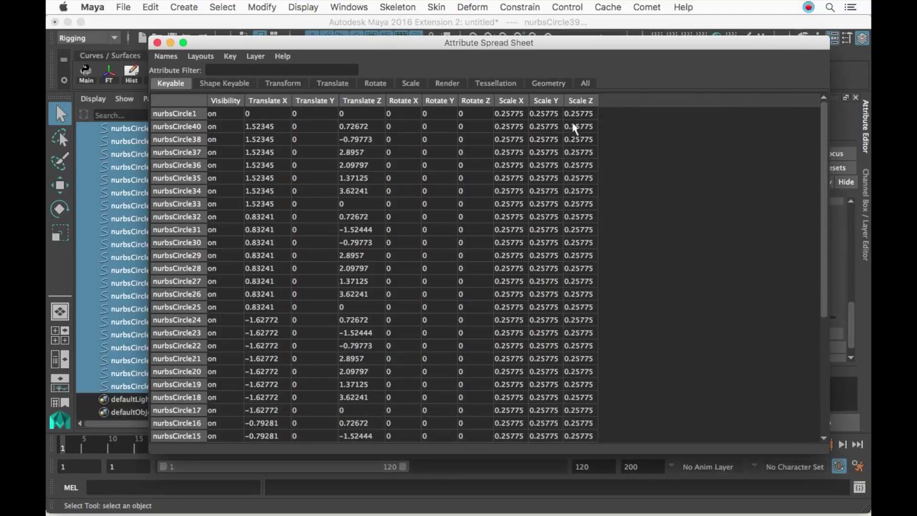
List all attributes in the taller Attribute Spread Sheet and bring the drawing override columns into view.
click(586, 83)
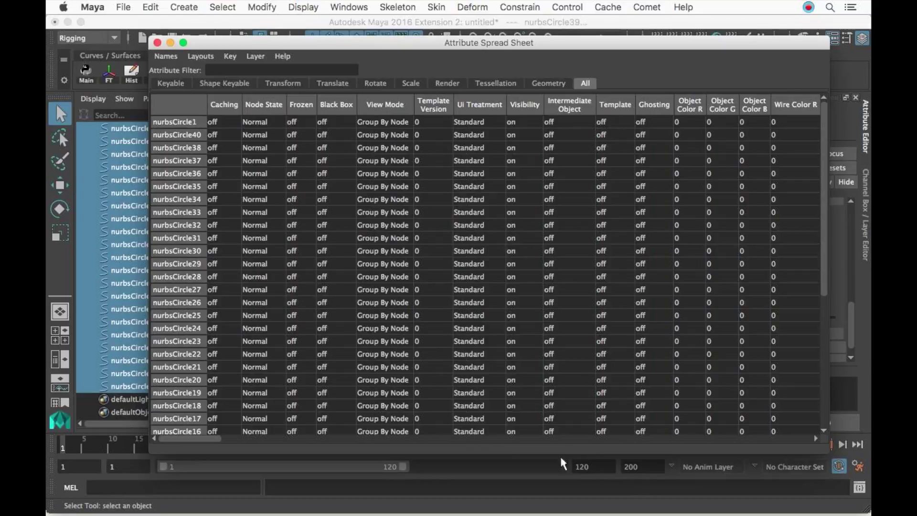
drag(549, 453, 545, 499)
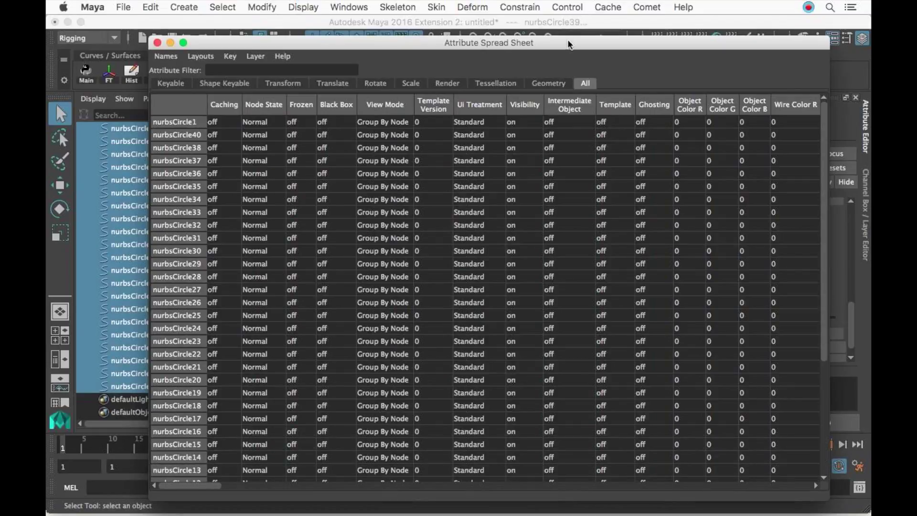
drag(567, 39, 555, 7)
drag(515, 480, 515, 497)
drag(813, 242, 806, 359)
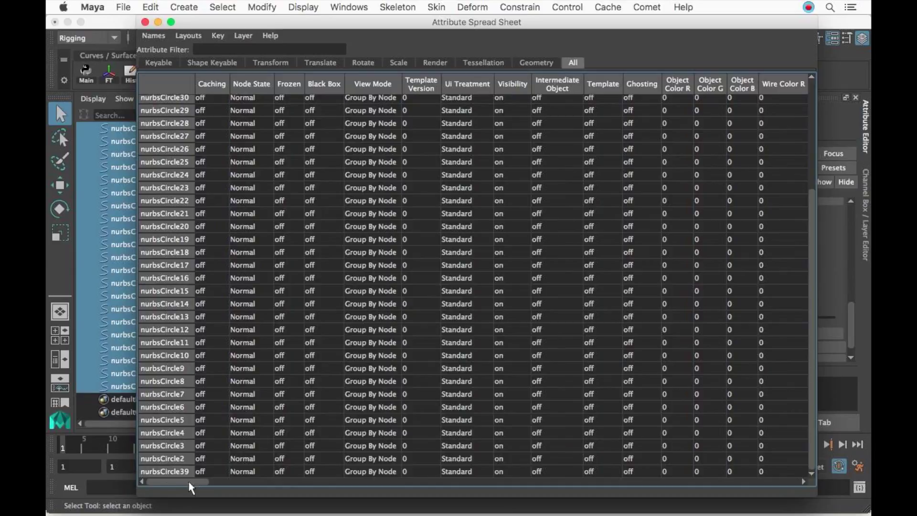
drag(191, 485, 274, 489)
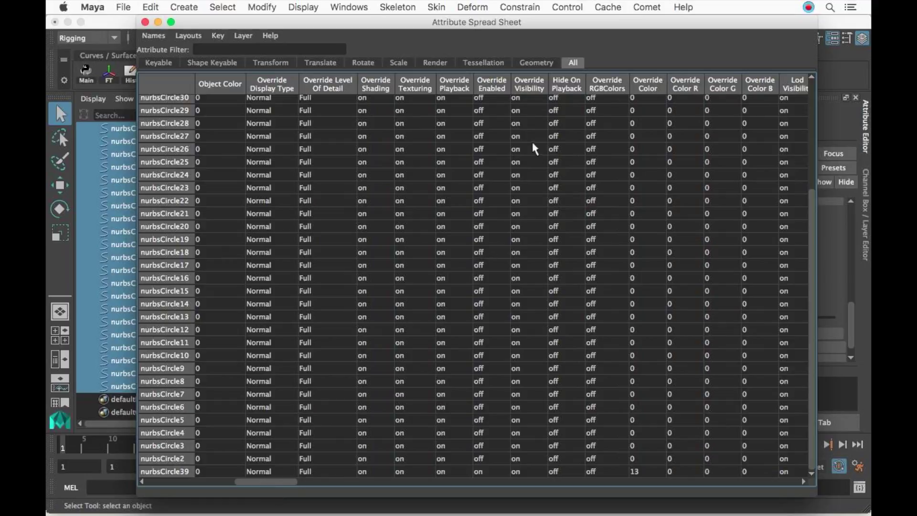
Turn Override Enabled on for every circle from nurbsCircle2 through nurbsCircle1 by editing the whole column range at once.
double_click(488, 457)
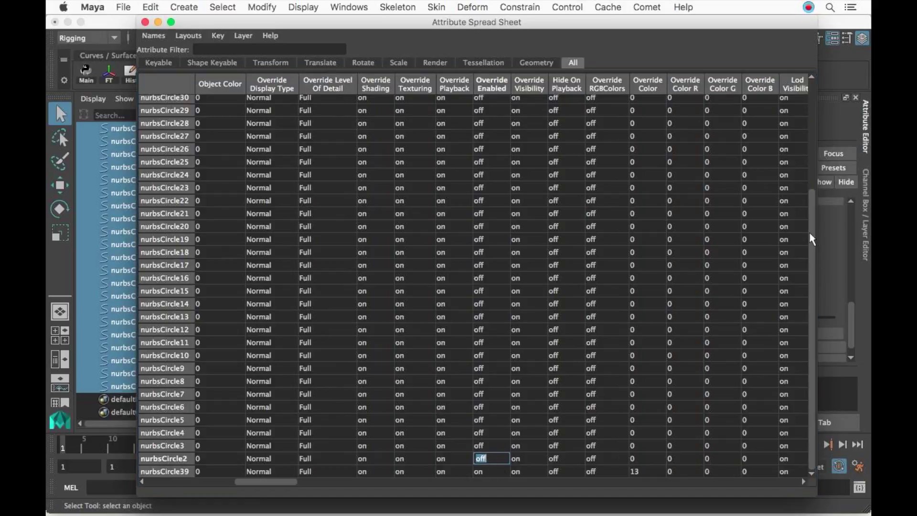
drag(812, 236, 813, 108)
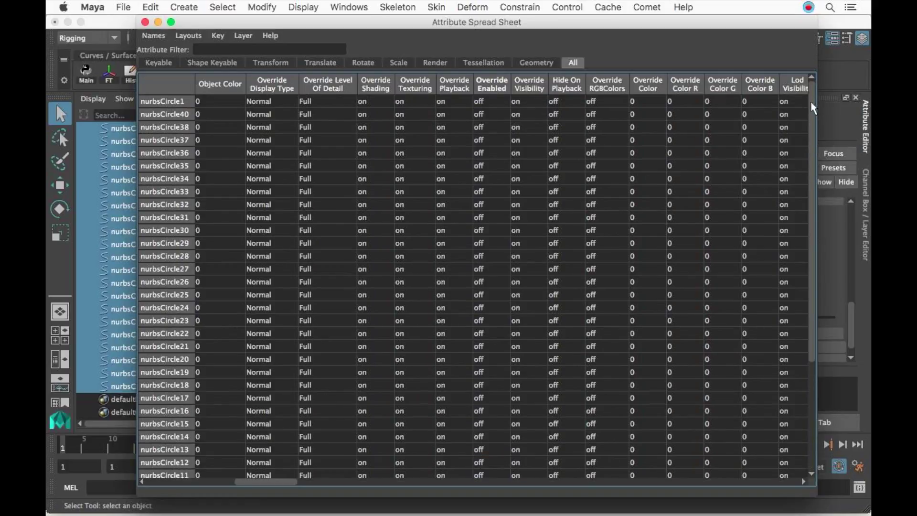
click(491, 89)
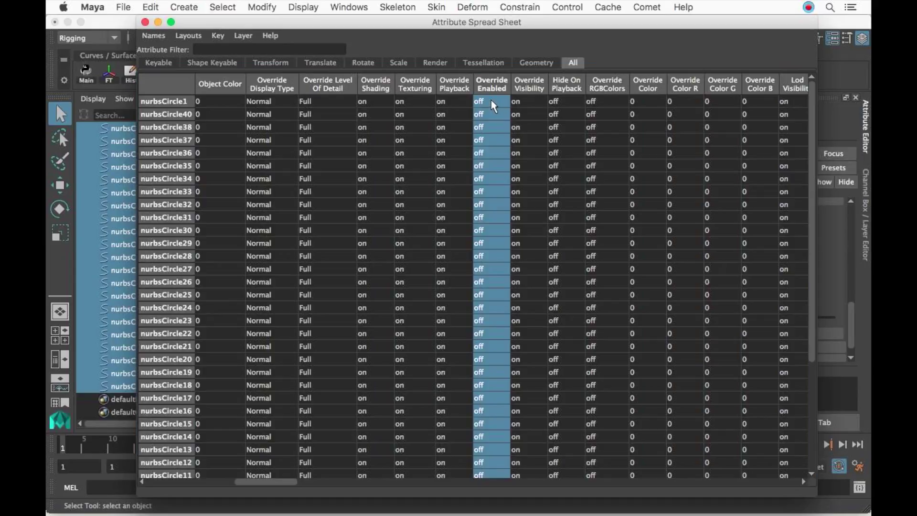
text(1)
key(Return)
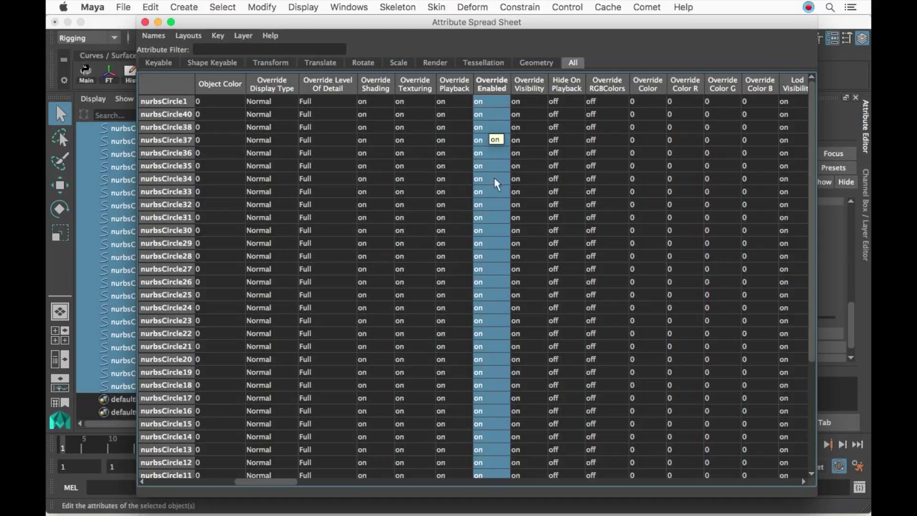
Set Override Color to 13 for every circle from nurbsCircle2 through nurbsCircle1 in one edit.
scroll(614, 330, down, 5)
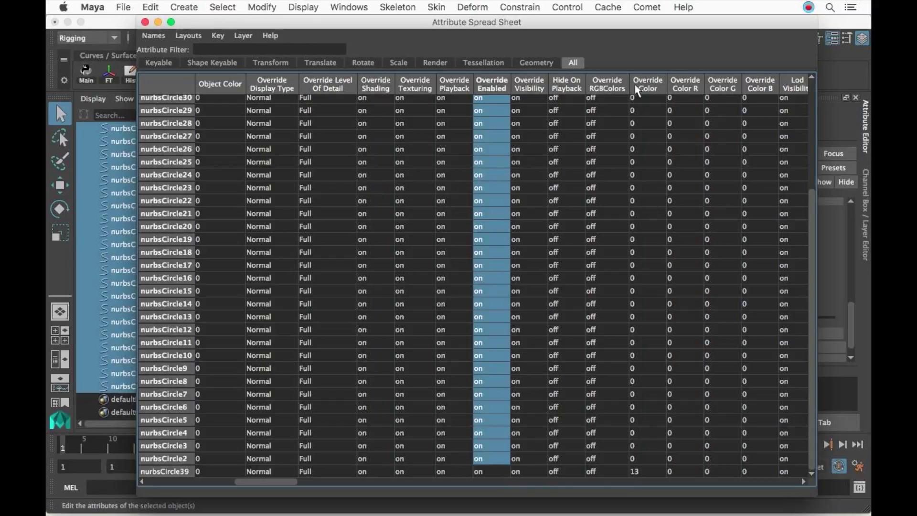
double_click(641, 458)
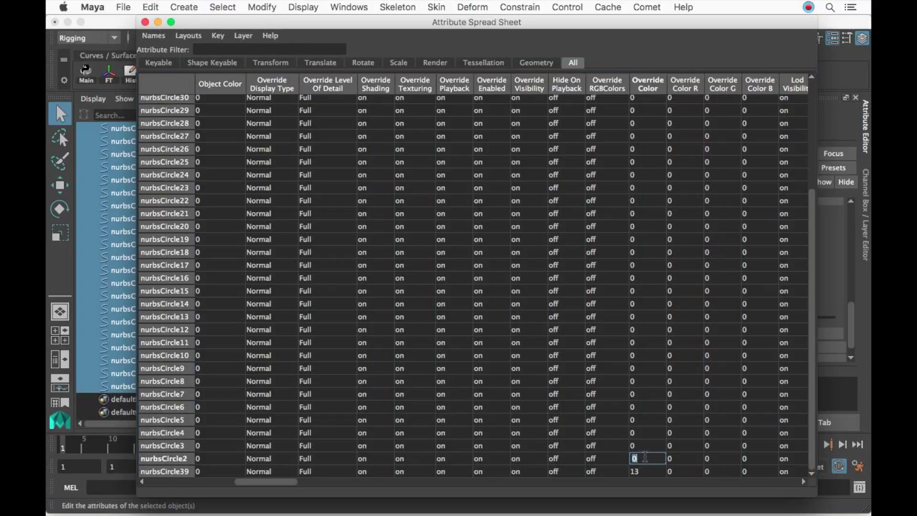
drag(810, 362, 814, 239)
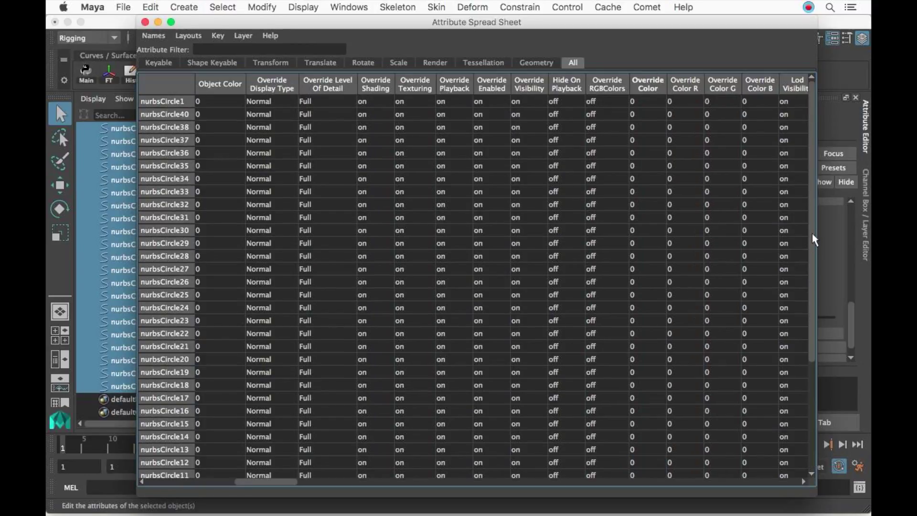
shift+click(652, 103)
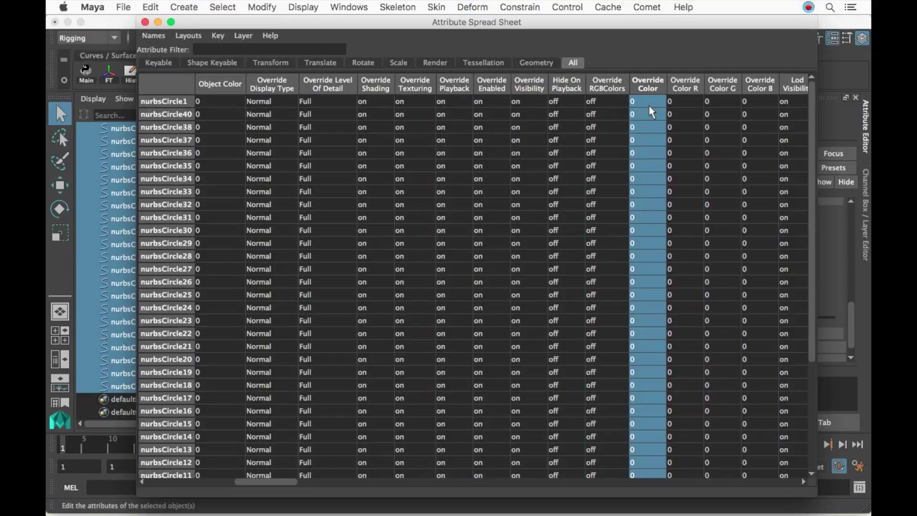
text(13)
key(Return)
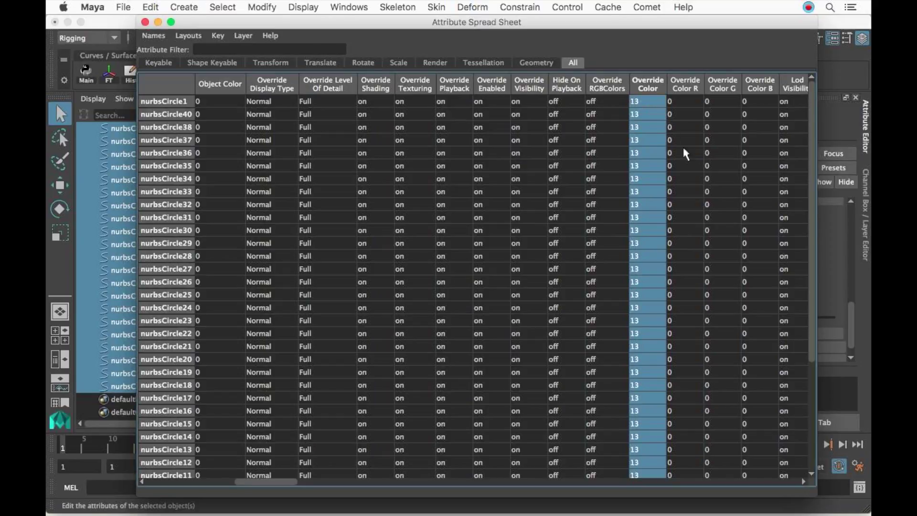
scroll(684, 152, down, 10)
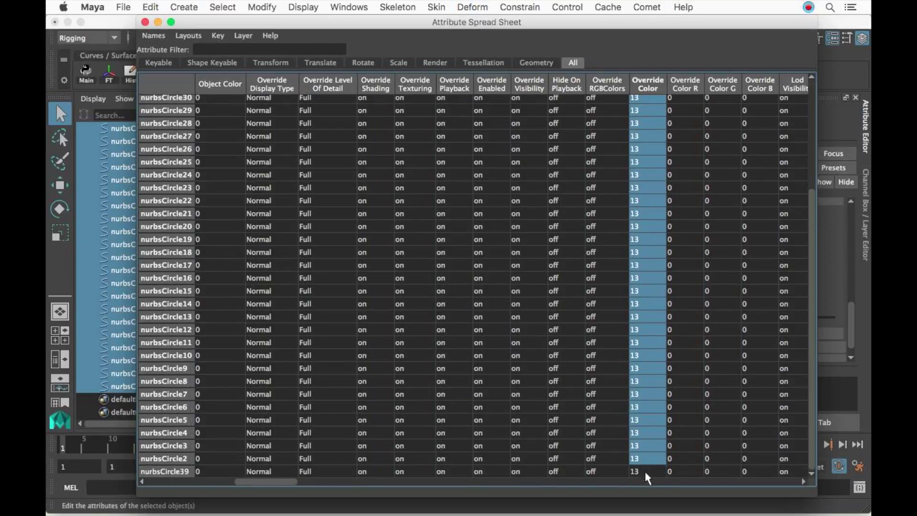
Close the Attribute Spread Sheet, deselect the circles and inspect the grid with the Channel Box shown.
click(145, 23)
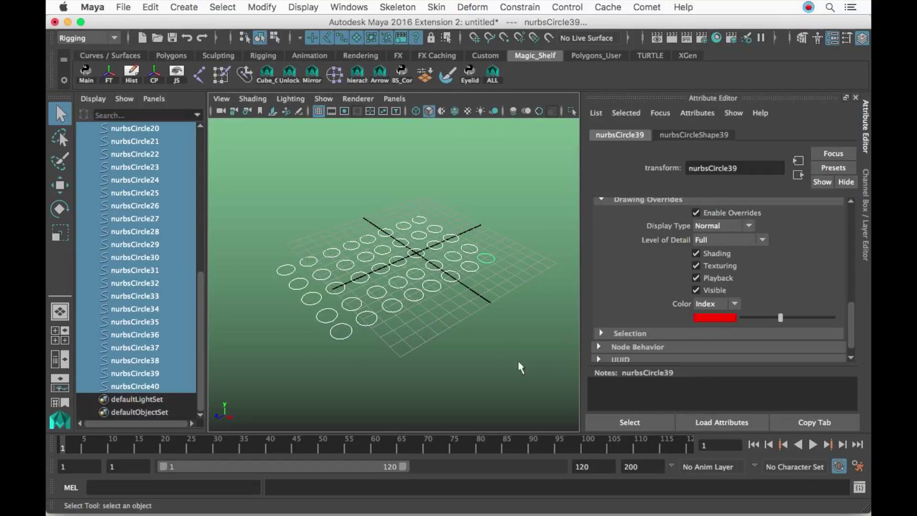
click(526, 328)
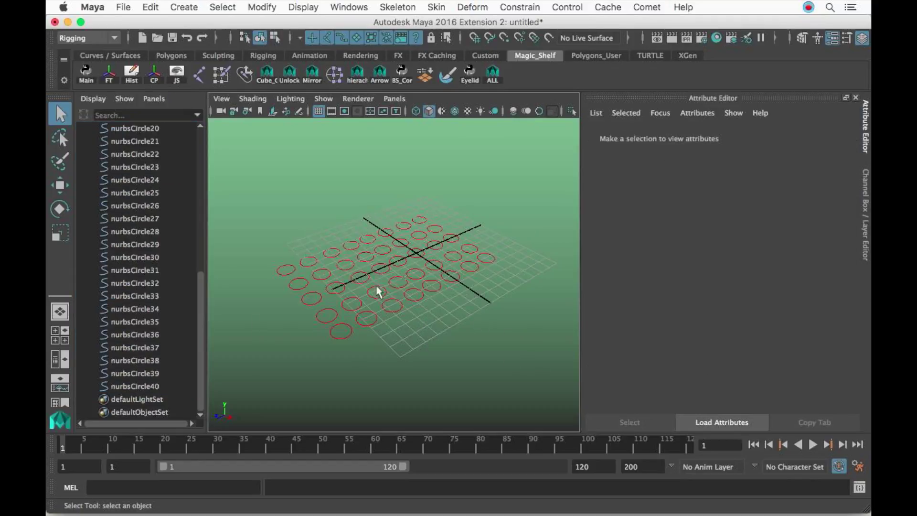
click(867, 208)
scroll(502, 307, up, 3)
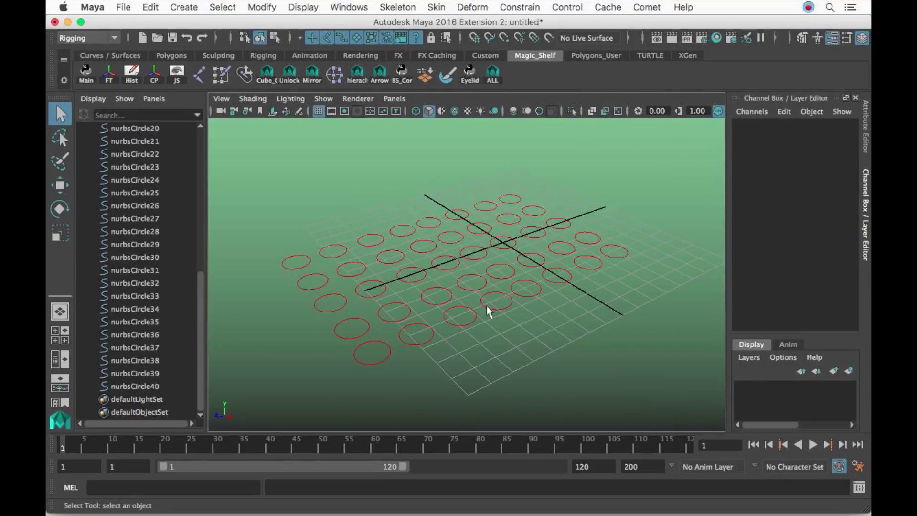
alt+drag(488, 301, 544, 281)
alt+right_drag(492, 269, 547, 258)
alt+drag(547, 258, 522, 271)
alt+middle_drag(499, 273, 522, 271)
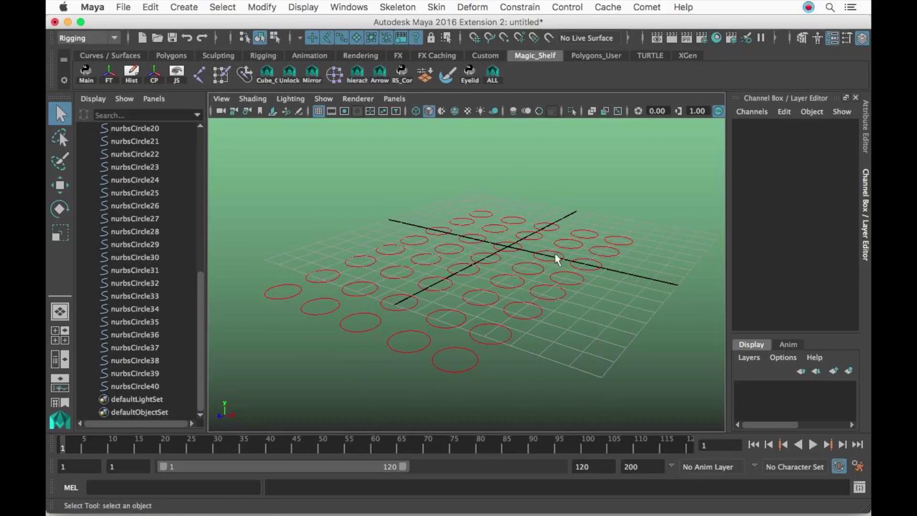
Select nurbsCircle39 at the grid's corner, examine its drawing override color in the Attribute Editor and deselect it.
click(625, 244)
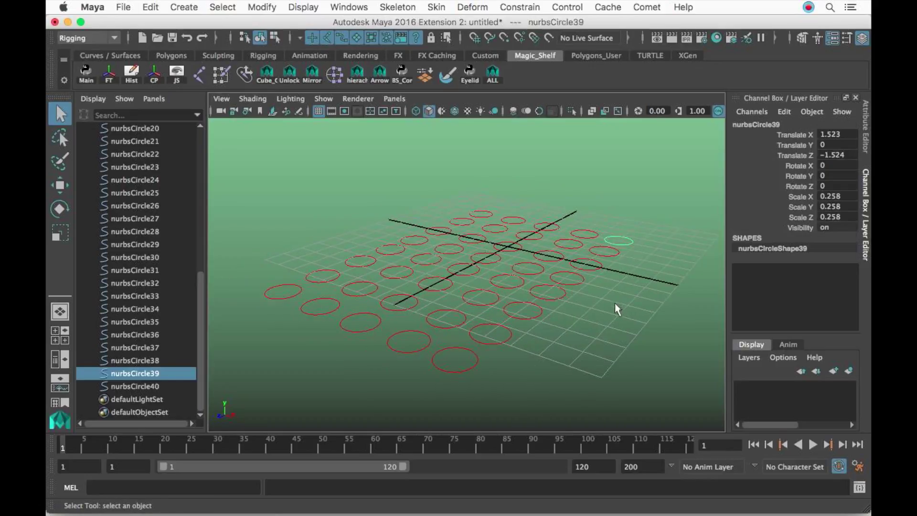
click(623, 176)
alt+right_drag(618, 240, 609, 280)
alt+drag(608, 280, 567, 282)
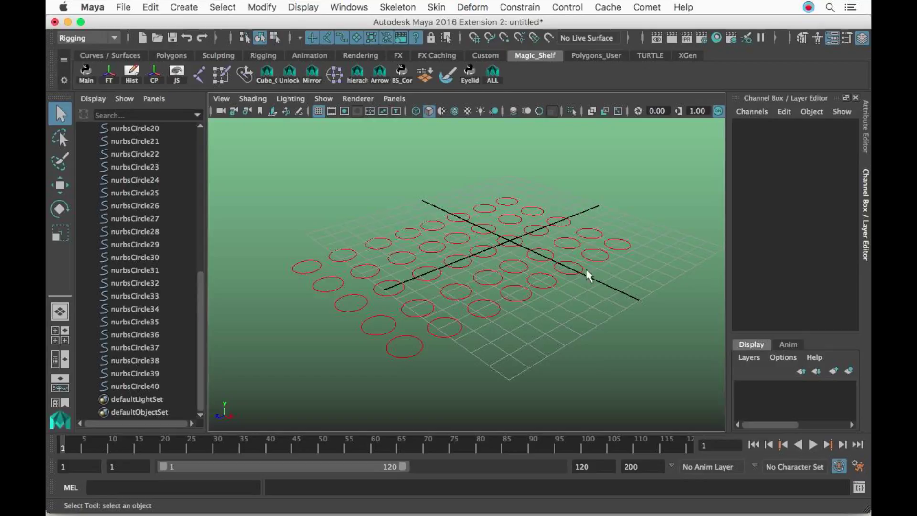
alt+drag(587, 272, 618, 258)
click(613, 262)
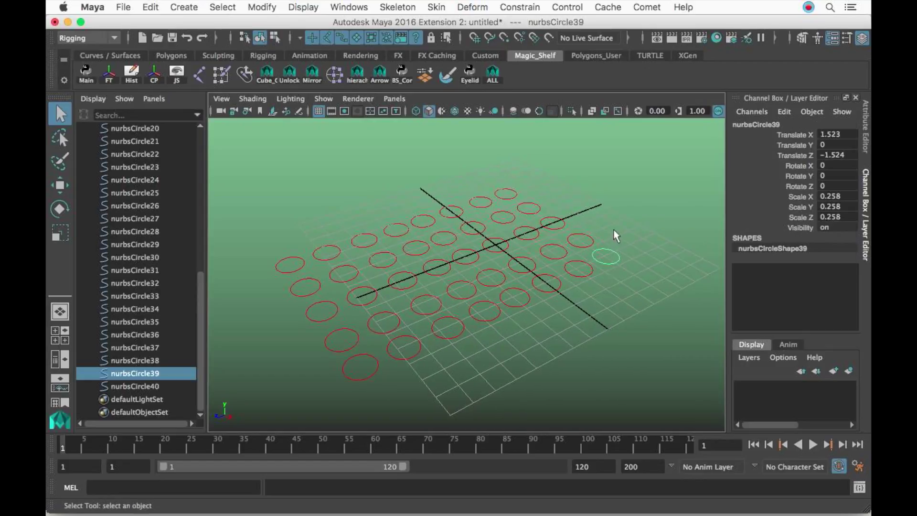
alt+right_drag(638, 247, 618, 248)
click(865, 139)
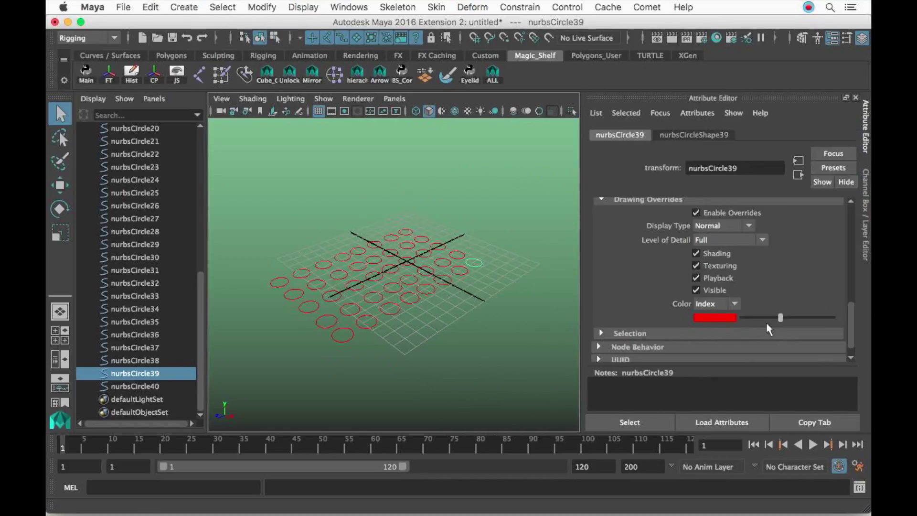
mouse_move(755, 318)
mouse_down()
mouse_move(812, 317)
mouse_move(780, 317)
mouse_up()
click(543, 330)
Select the whole grid of circles, then remove and re-add nurbsCircle39 so it is selected last.
alt+drag(487, 311, 518, 294)
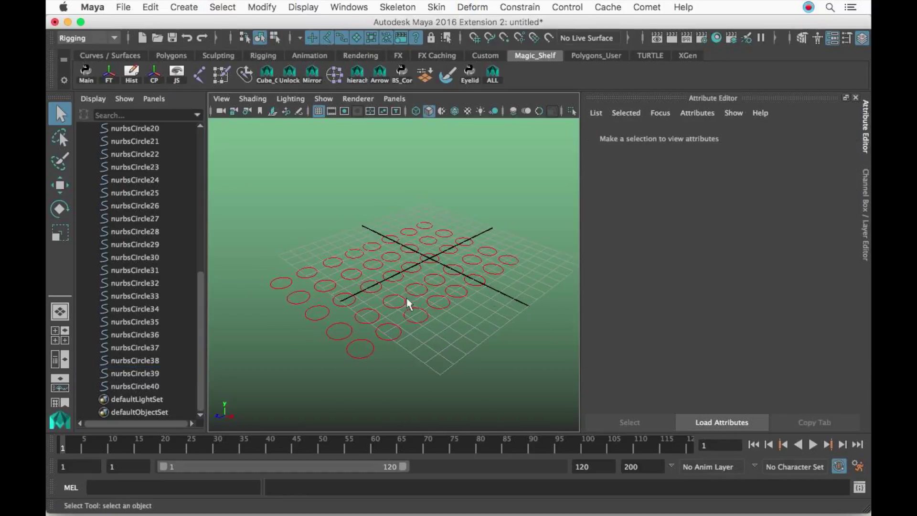
drag(481, 402, 265, 227)
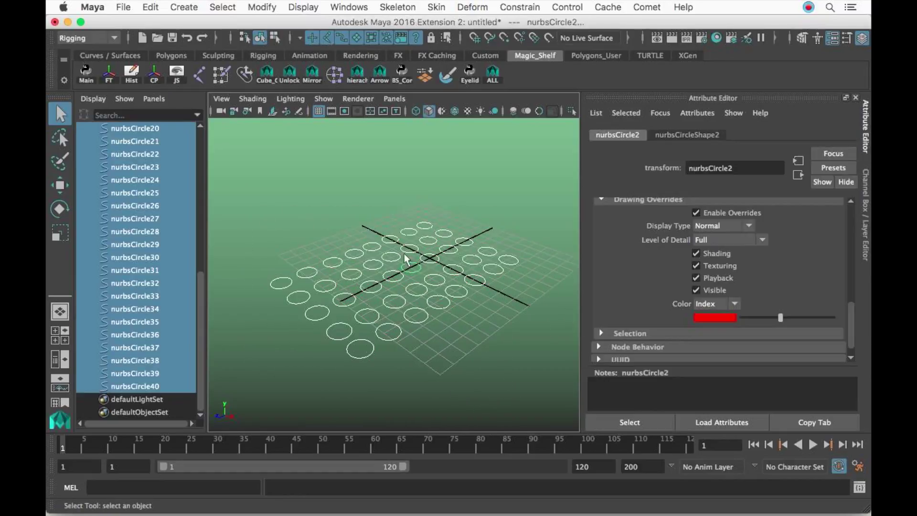
ctrl+click(515, 258)
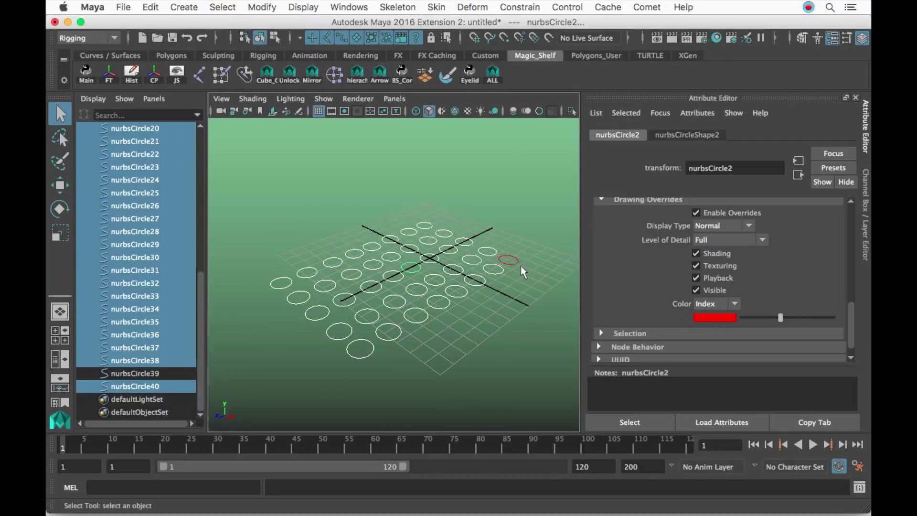
shift+click(514, 263)
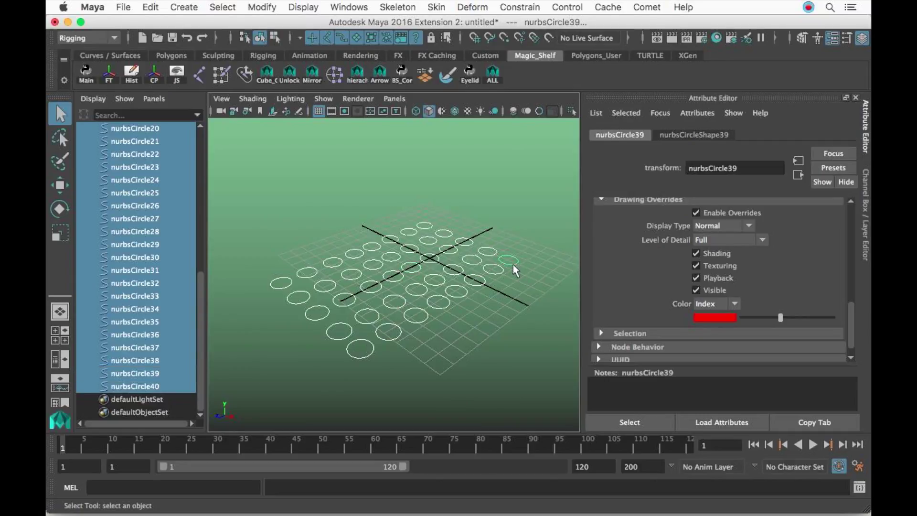
Reopen the Attribute Spread Sheet for the selected circles, review the drawing override columns and close it.
click(353, 7)
mouse_move(426, 56)
click(525, 74)
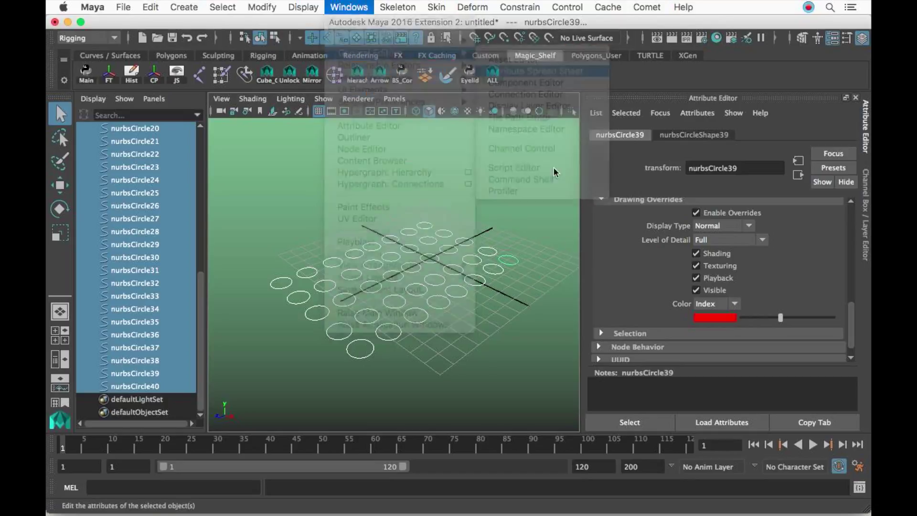
scroll(441, 285, down, 4)
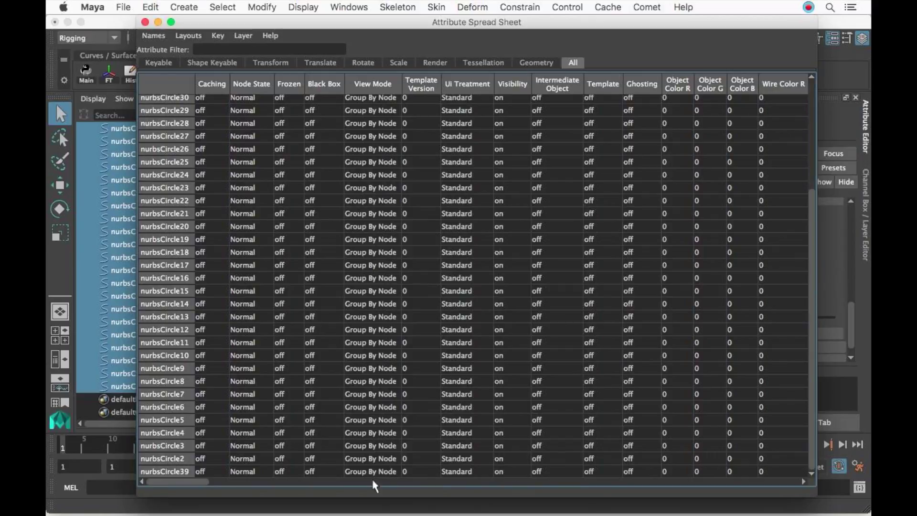
drag(196, 482, 280, 489)
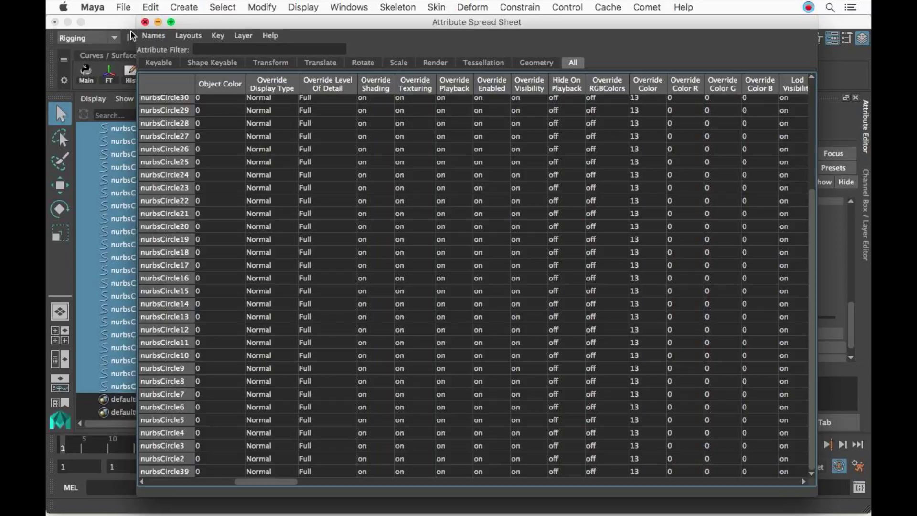
click(145, 22)
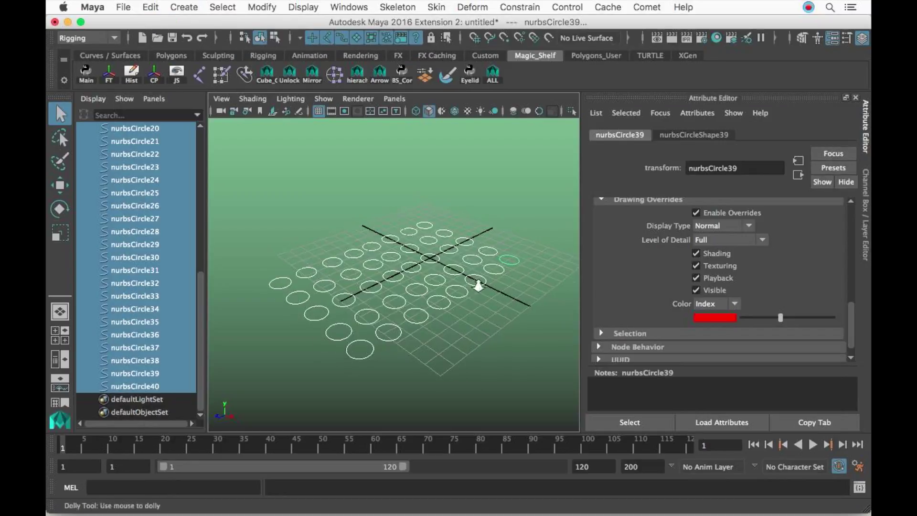
Disable the drawing overrides on nurbsCircle39, its neighbour nurbsCircle38 and nurbsCircle6, and clear the selection.
scroll(478, 285, up, 3)
click(484, 383)
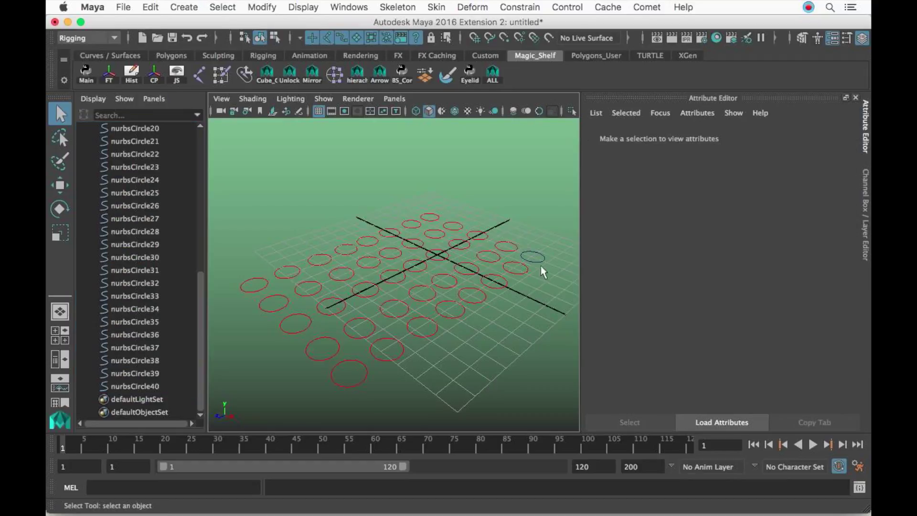
click(521, 273)
click(696, 212)
drag(374, 251, 359, 300)
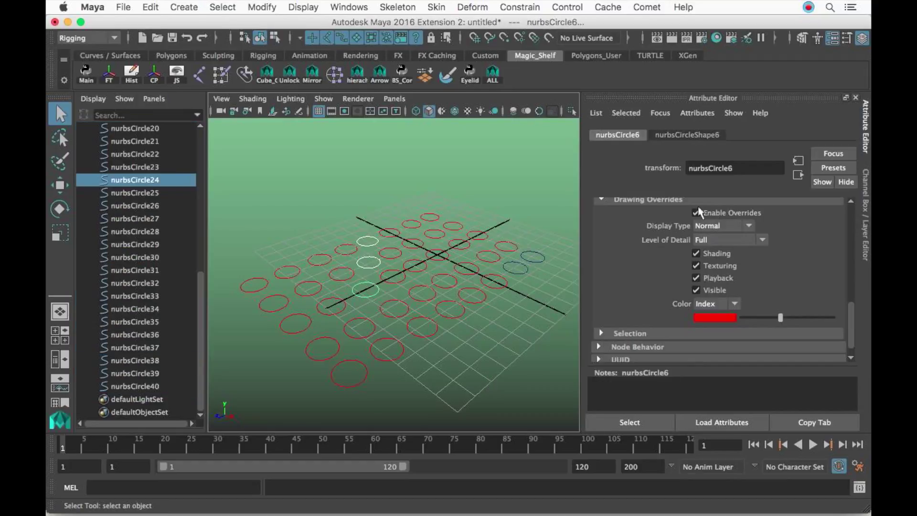
click(696, 212)
click(482, 380)
alt+drag(482, 379, 541, 275)
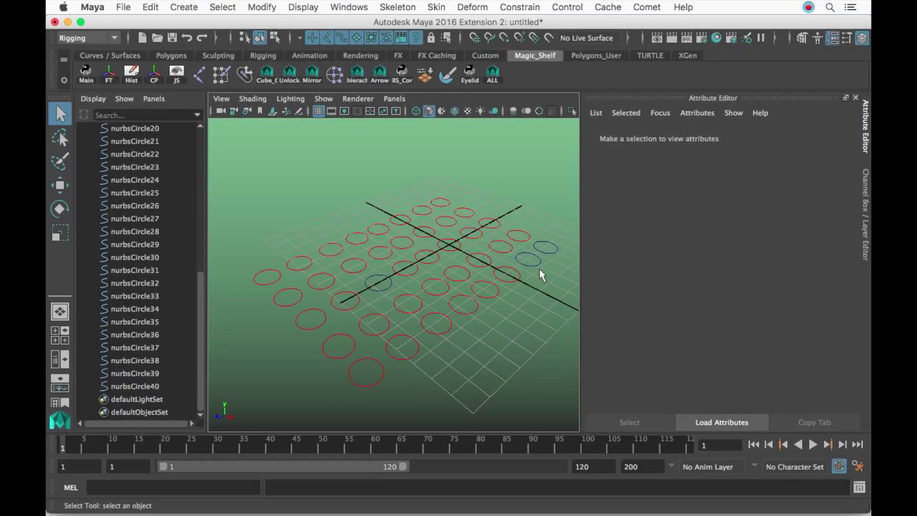
Re-enable the drawing overrides on nurbsCircle38, deselect it and bring back the Channel Box.
click(536, 263)
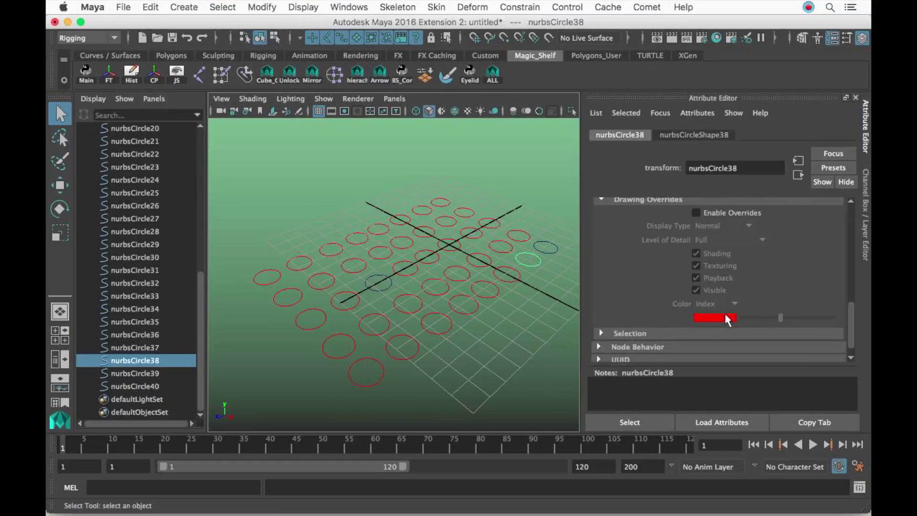
click(712, 214)
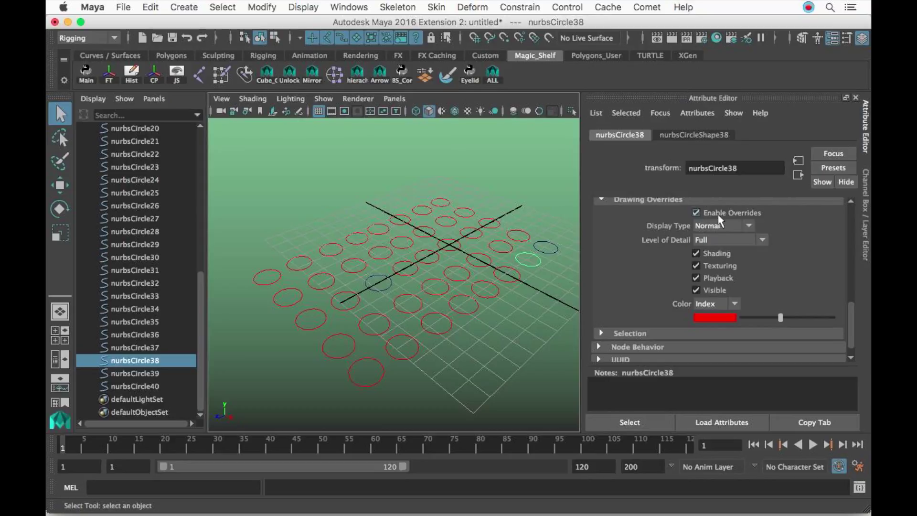
click(534, 339)
click(531, 262)
click(501, 345)
click(865, 224)
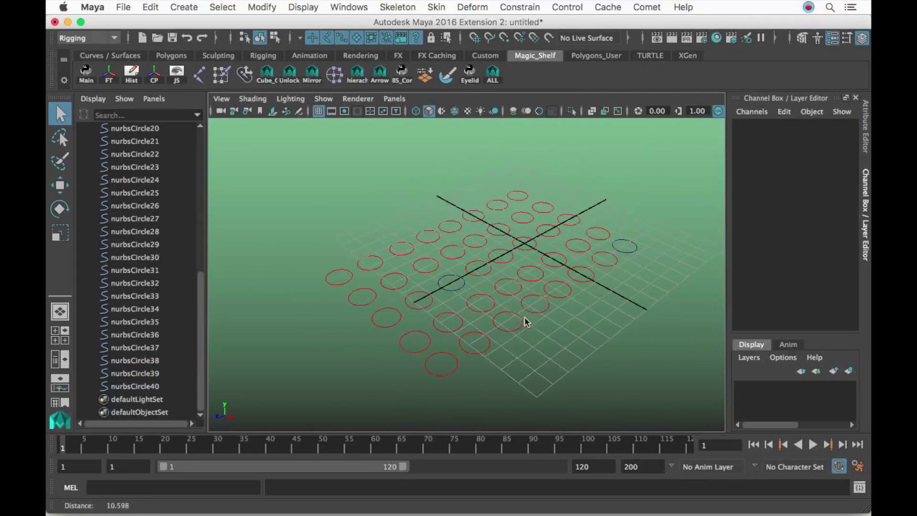
alt+drag(525, 321, 520, 299)
alt+right_drag(520, 299, 530, 299)
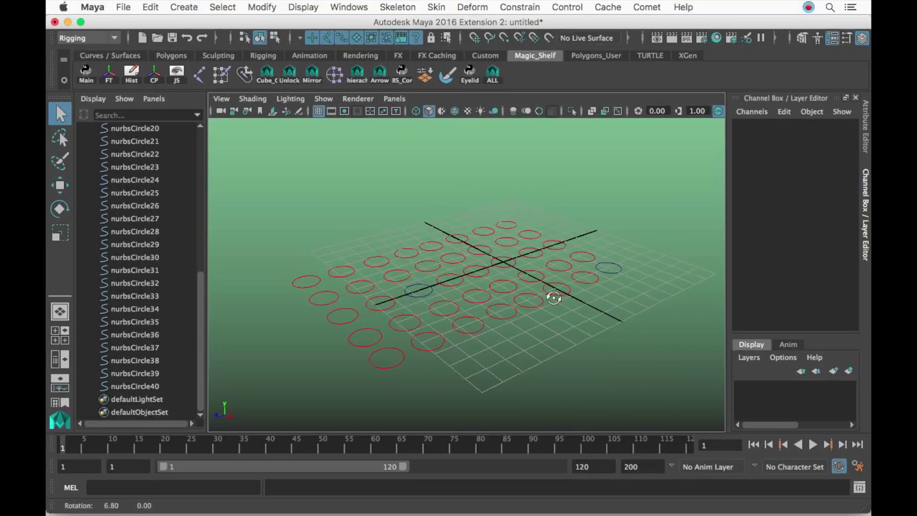
alt+drag(554, 298, 552, 300)
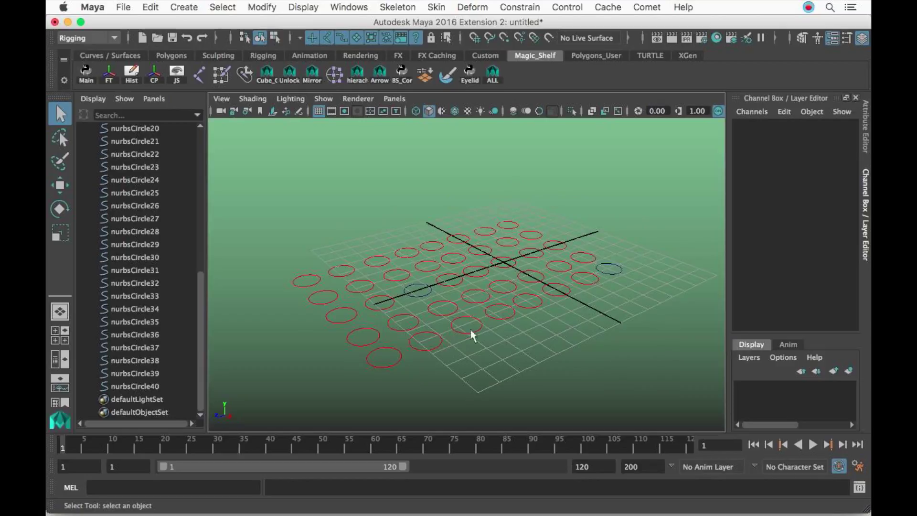
scroll(519, 308, down, 4)
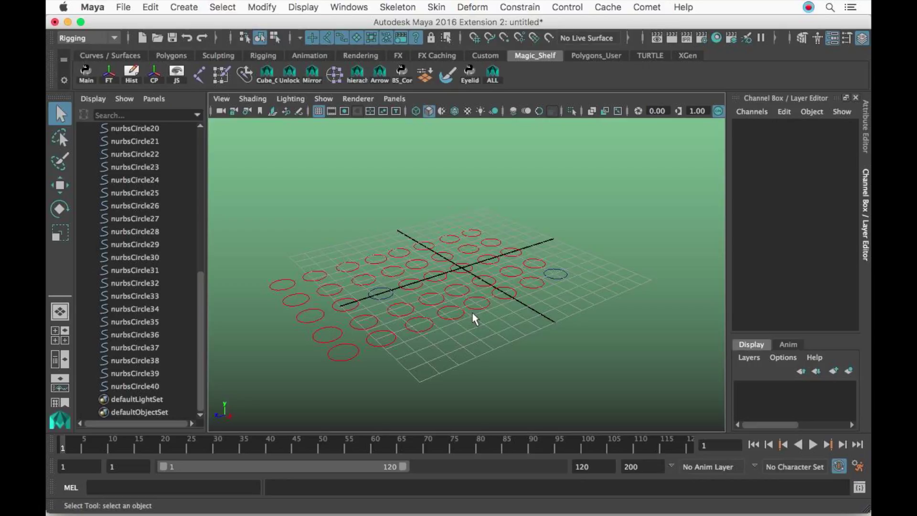
alt+right_drag(460, 293, 500, 296)
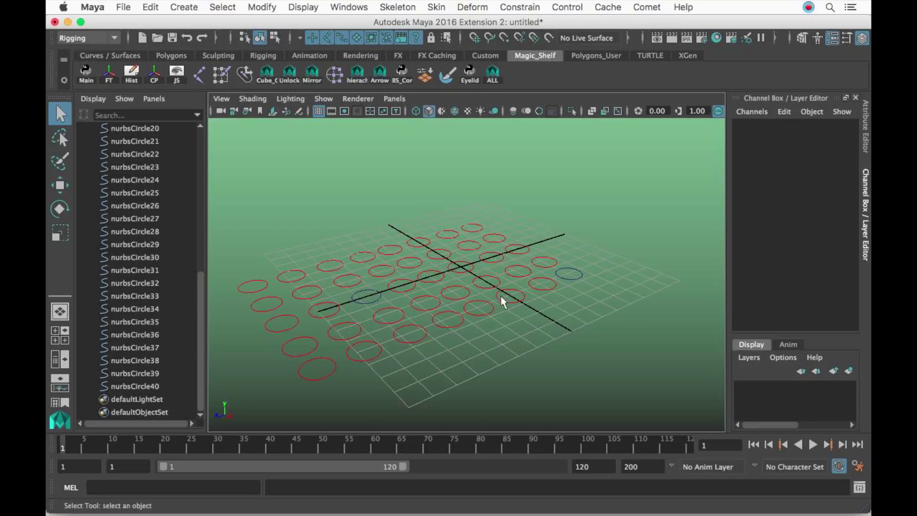
alt+middle_drag(501, 297, 539, 279)
alt+drag(518, 280, 513, 294)
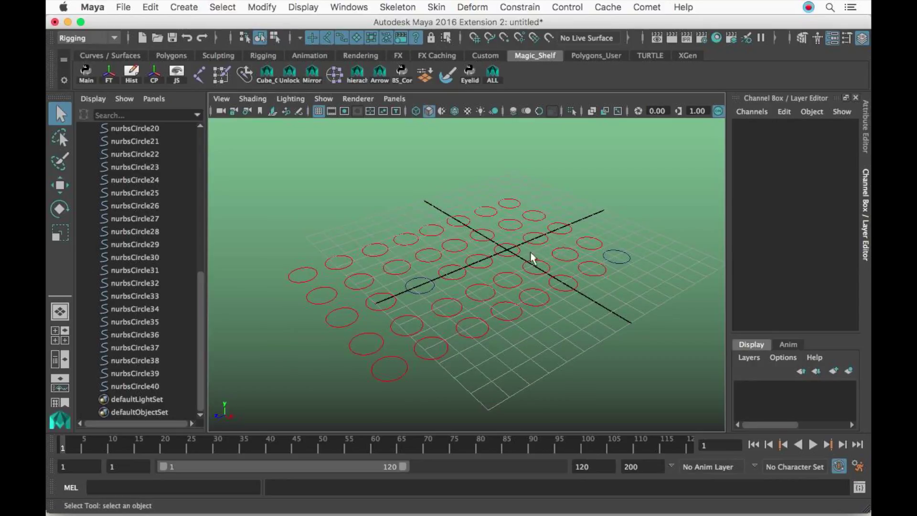
alt+drag(611, 238, 572, 216)
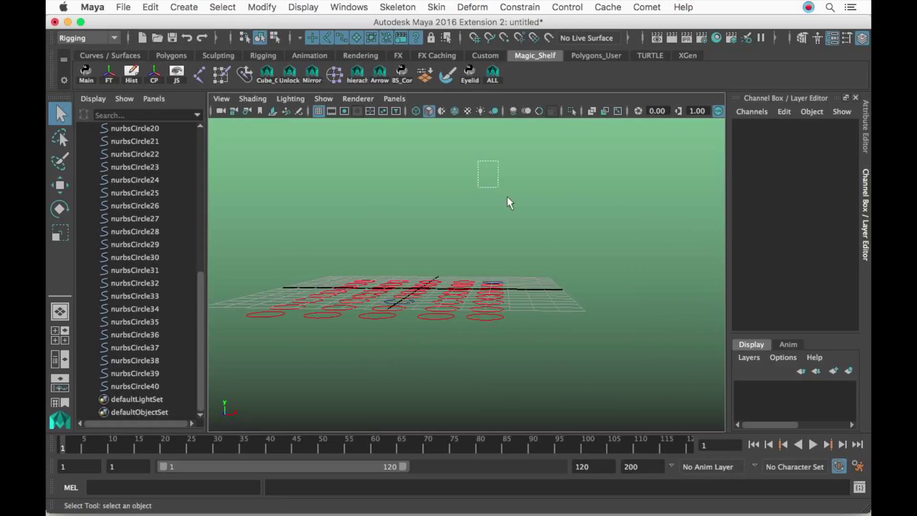
drag(507, 203, 571, 259)
alt+drag(497, 236, 458, 216)
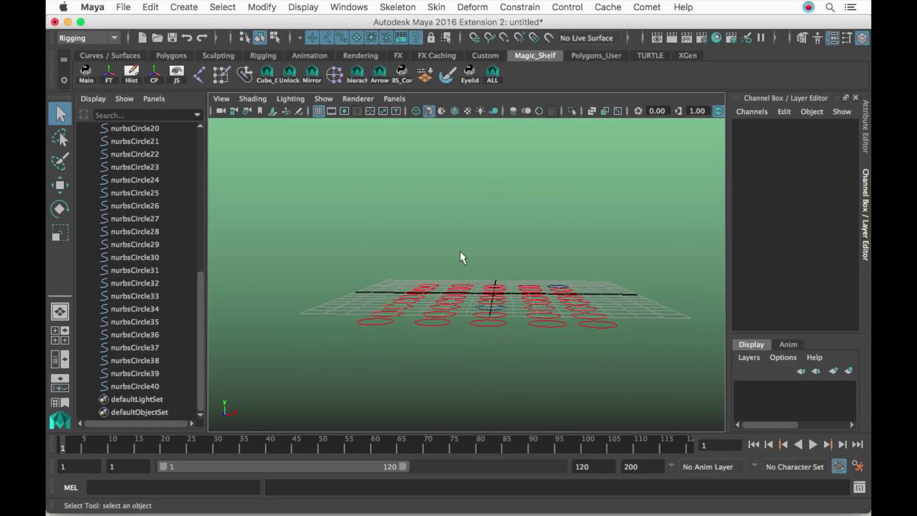
alt+drag(460, 253, 507, 282)
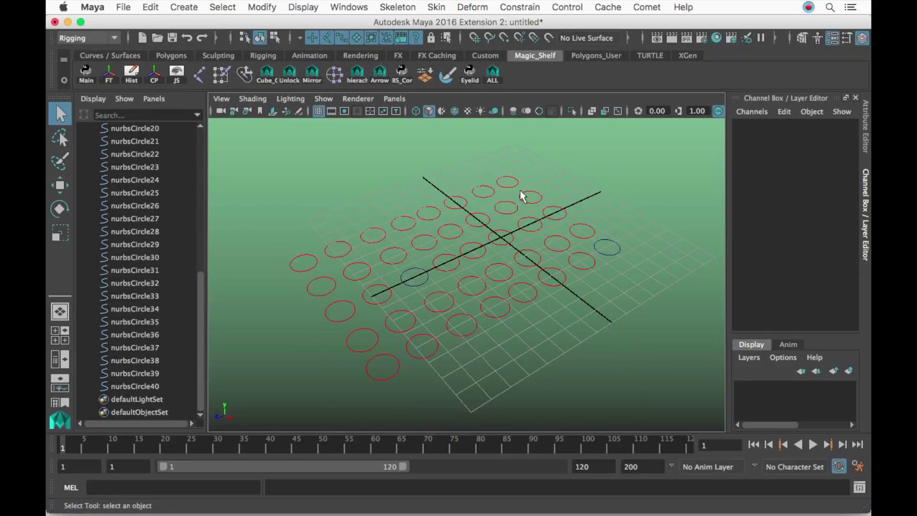
click(615, 253)
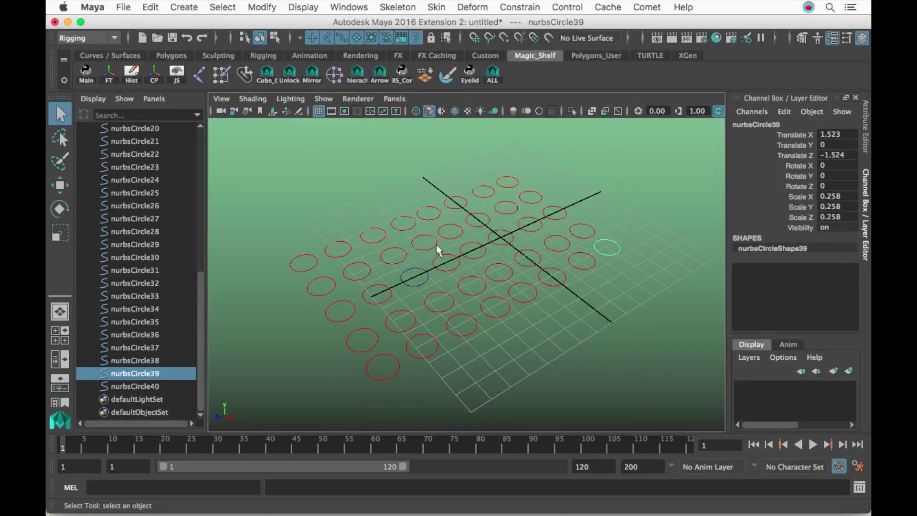
click(530, 336)
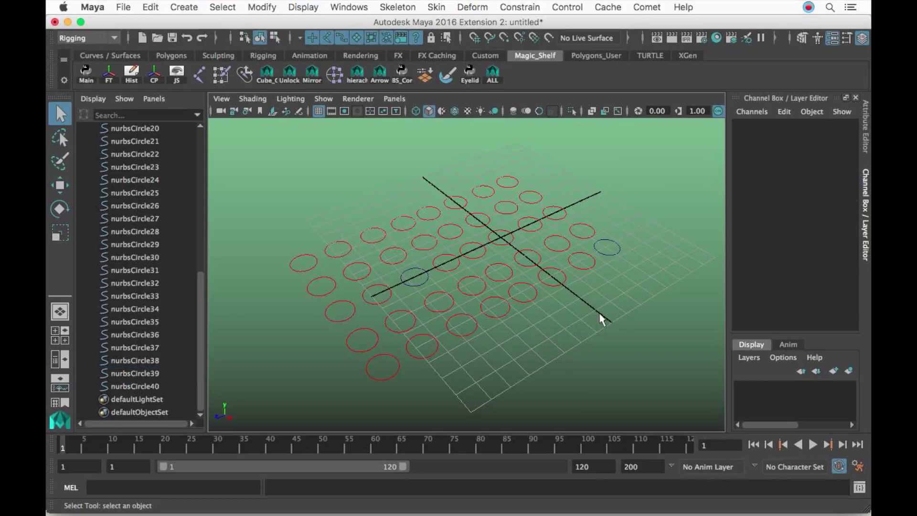
alt+drag(599, 313, 526, 306)
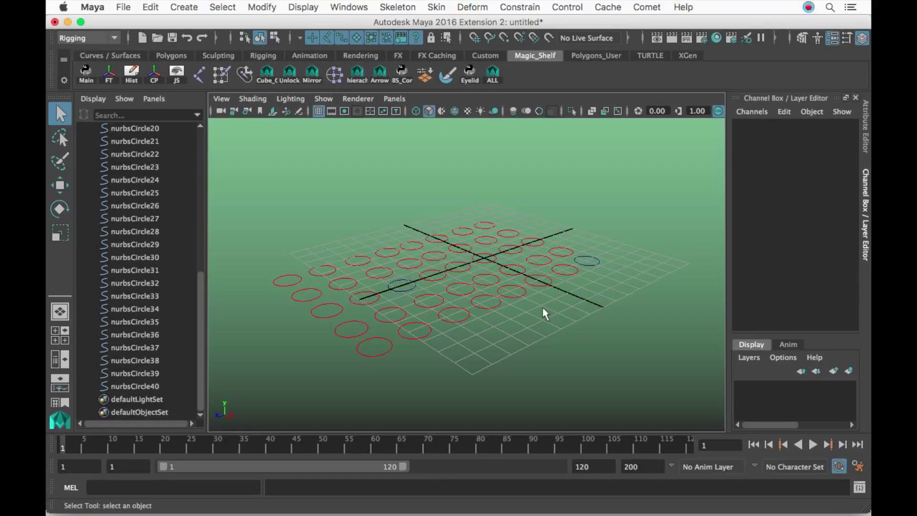
alt+middle_drag(523, 305, 555, 279)
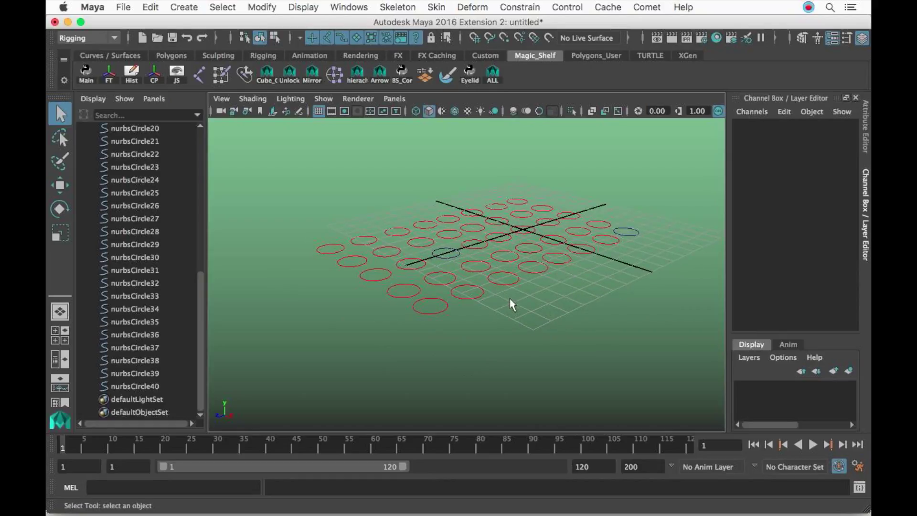
alt+drag(509, 299, 429, 256)
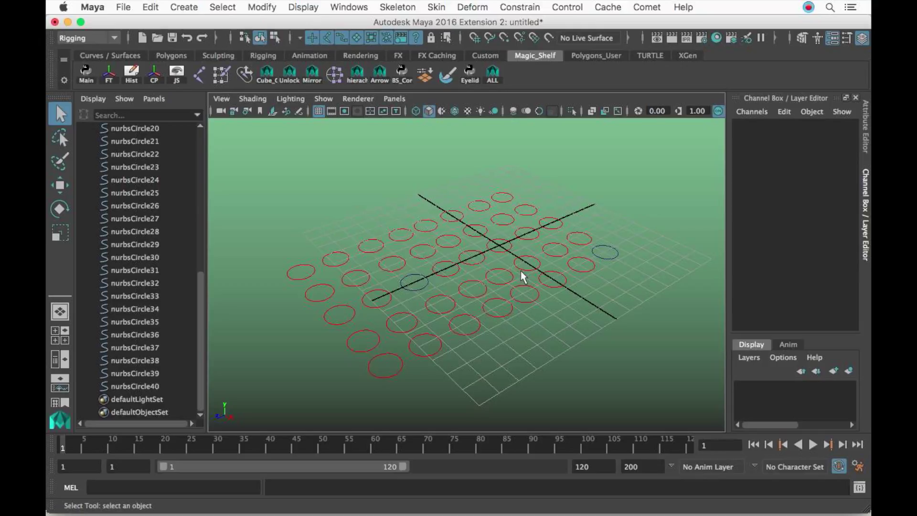
alt+drag(534, 266, 526, 259)
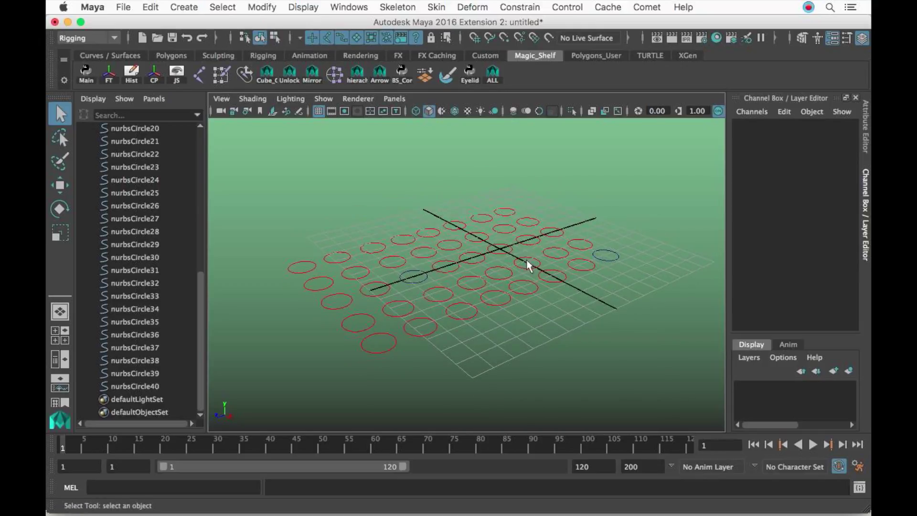
alt+middle_drag(526, 260, 518, 269)
alt+right_drag(520, 268, 506, 264)
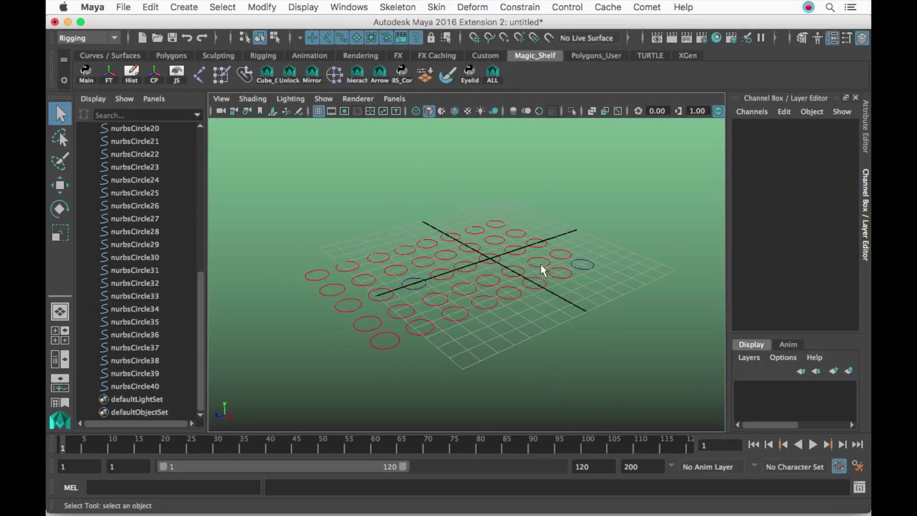
alt+drag(537, 305, 413, 316)
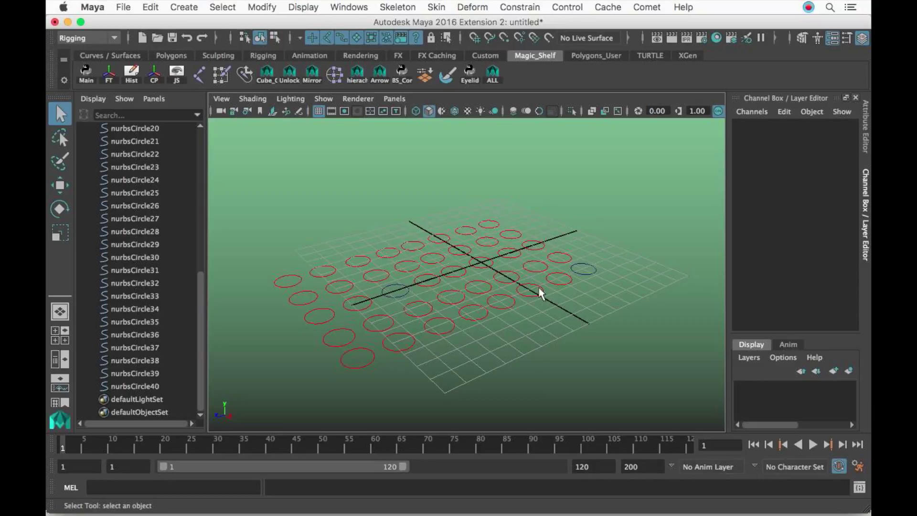
alt+drag(539, 287, 538, 280)
alt+right_drag(538, 280, 472, 283)
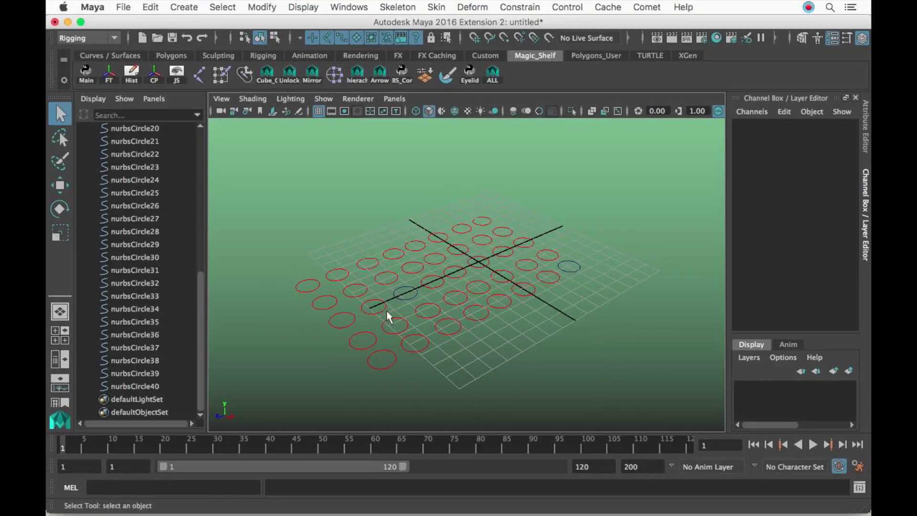
click(407, 296)
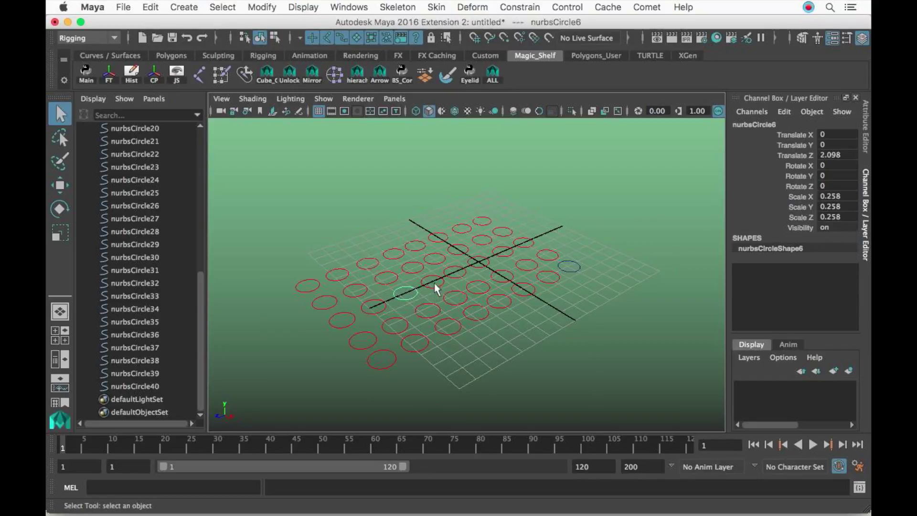
click(434, 284)
click(454, 276)
click(592, 309)
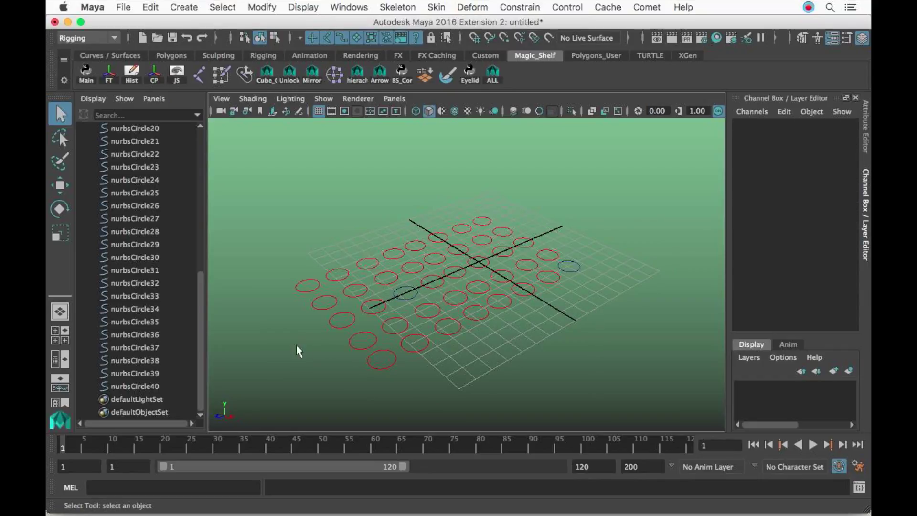
click(353, 5)
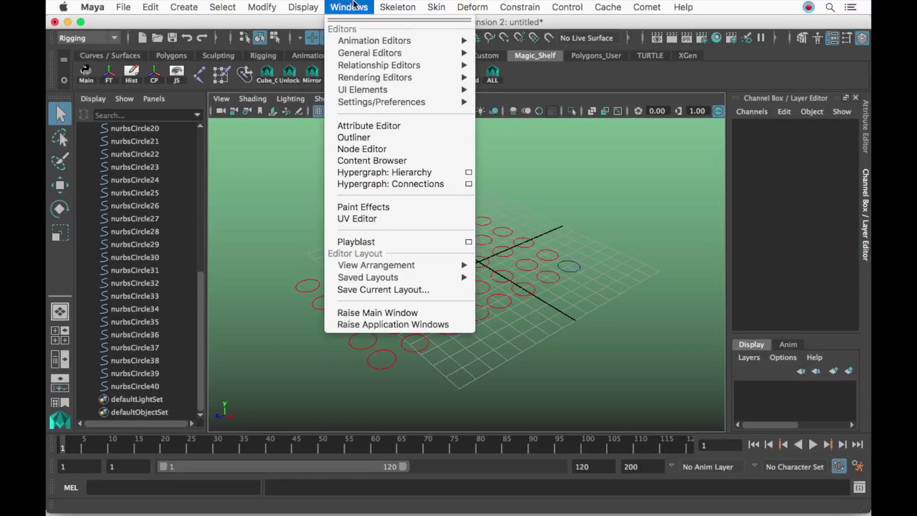
mouse_move(424, 54)
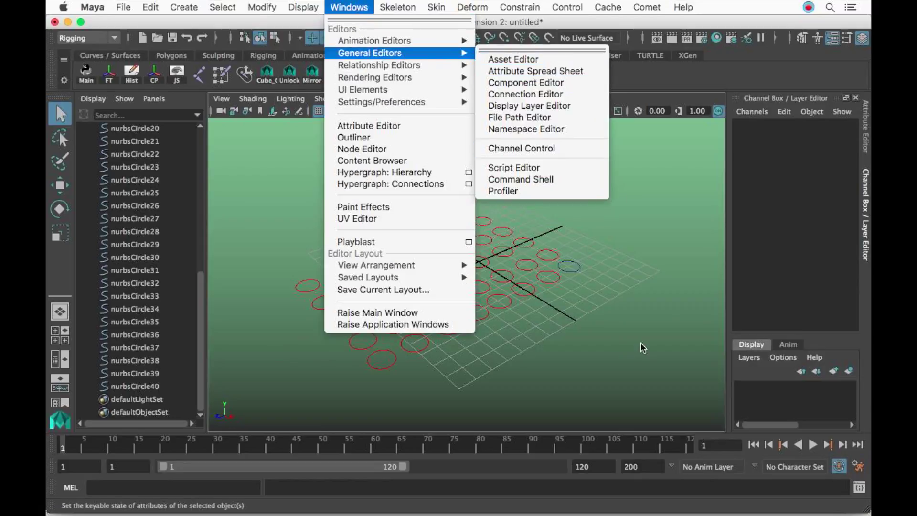
click(594, 333)
alt+drag(574, 326, 559, 308)
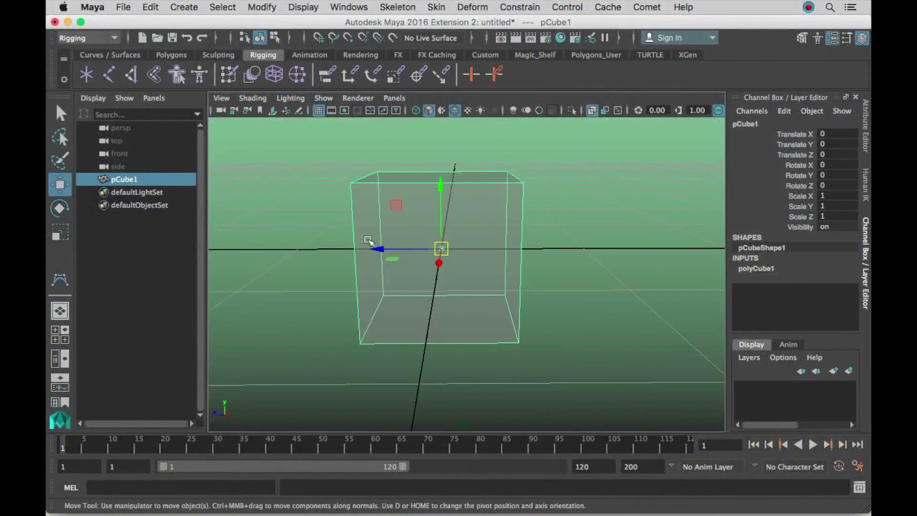
Try rotating pCube1 about its default pivot and undo the rotation.
key(e)
drag(439, 230, 549, 170)
key(super+z)
Snap pCube1's pivot to one of its upper corner vertices and try rotating the cube around it.
key(super+z)
key(d)
key(v)
key(super+z)
alt+right_drag(558, 195, 477, 193)
alt+middle_drag(477, 193, 501, 221)
Center the pivot of pCube1.
click(262, 7)
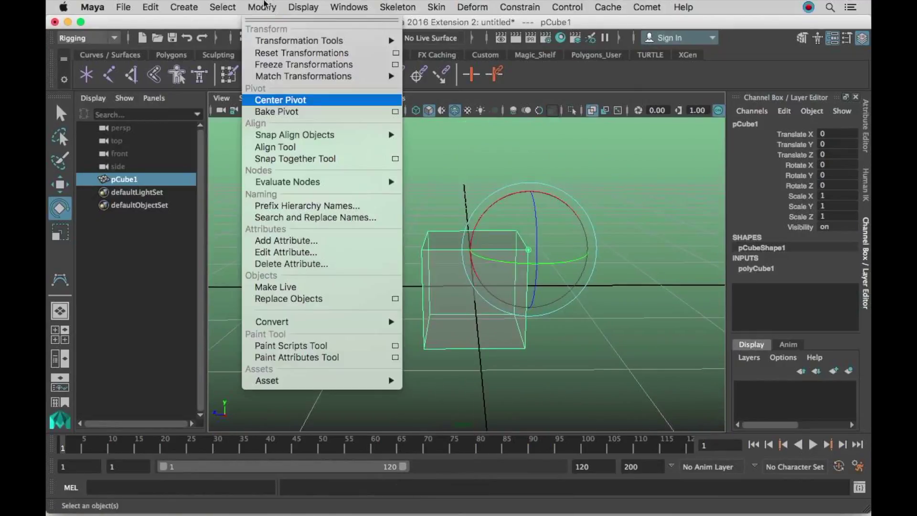
click(280, 99)
alt+drag(563, 338, 563, 272)
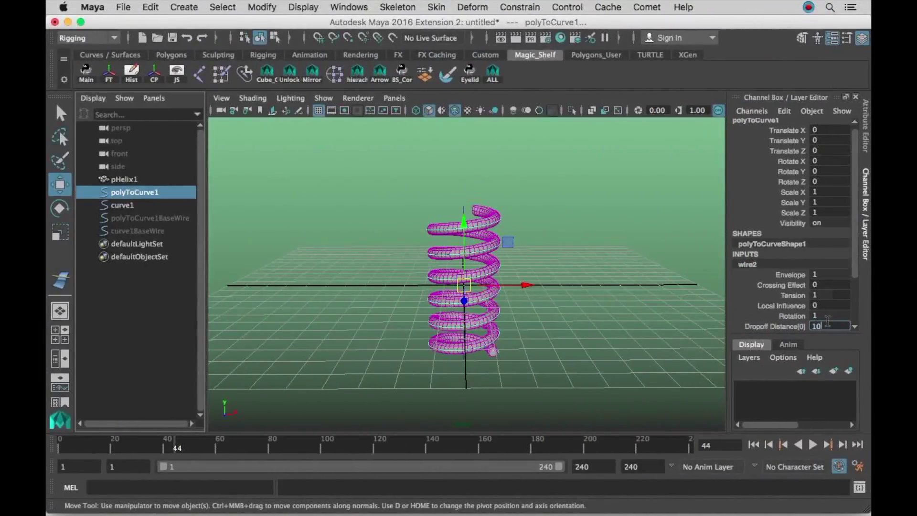
Enter a very large Dropoff Distance[0] for the wire2 deformer of polyToCurve1 and select curve1.
text(00000000)
key(Return)
click(462, 203)
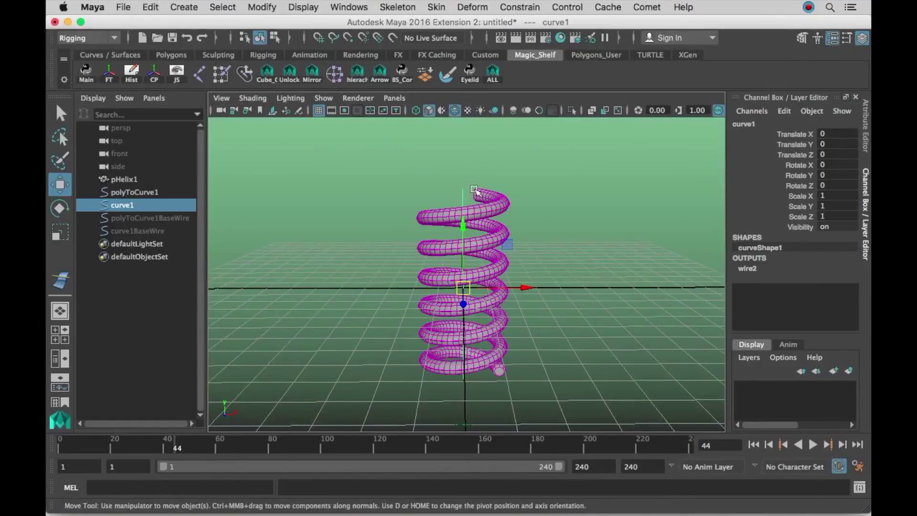
Select the top control vertex of curve1 and move it around to bend the helix sideways.
right_drag(462, 194, 399, 171)
click(463, 191)
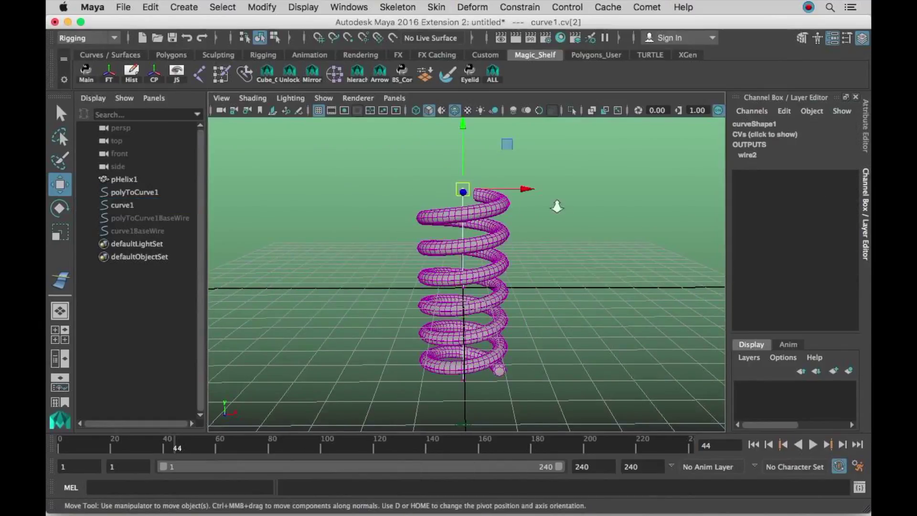
scroll(467, 216, down, 3)
drag(467, 216, 527, 218)
alt+right_drag(527, 217, 445, 215)
alt+middle_drag(445, 215, 467, 252)
alt+drag(466, 252, 442, 230)
drag(391, 196, 436, 162)
middle_drag(438, 163, 239, 142)
drag(239, 142, 428, 232)
Try bending the helix by moving the middle control vertex of curve1, and undo the last move.
alt+right_drag(485, 305, 512, 317)
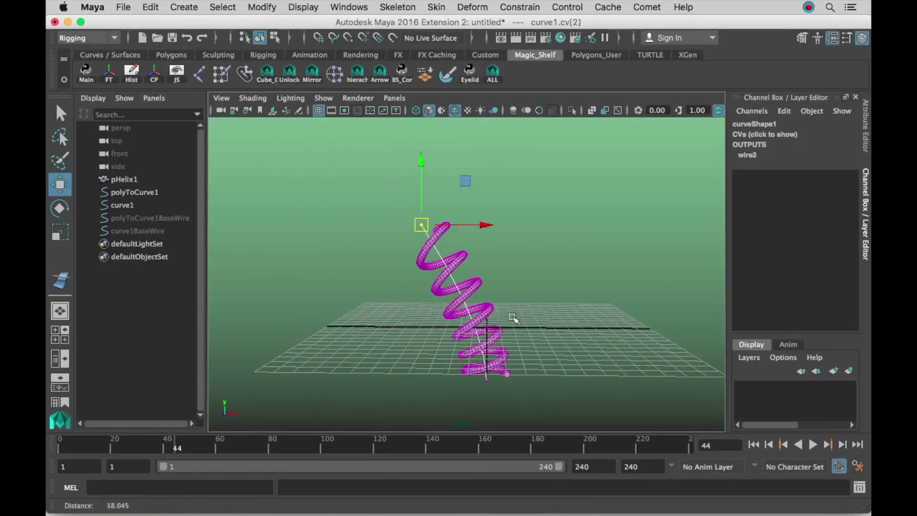
click(488, 328)
middle_drag(491, 330, 456, 269)
drag(456, 269, 500, 304)
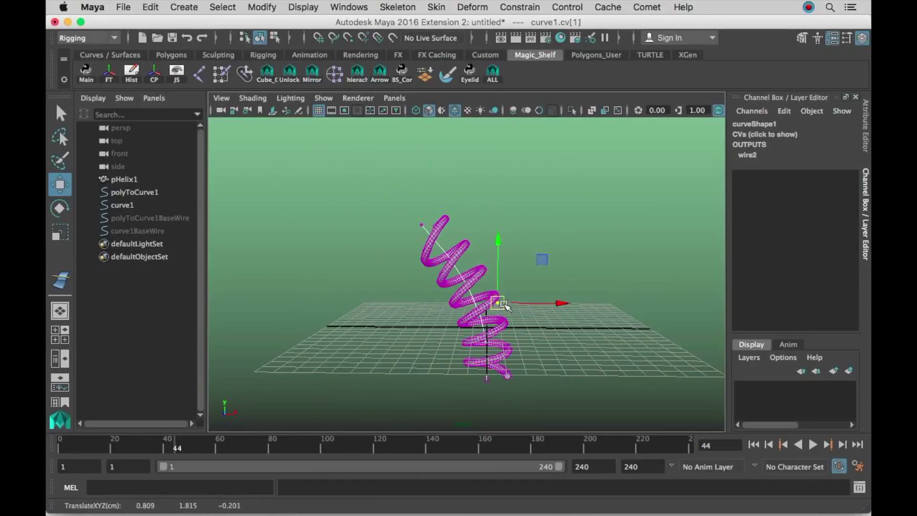
key(super+z)
Select the top control vertex of curve1 again and reposition it to change the helix's bend.
click(421, 225)
middle_drag(421, 224, 483, 290)
alt+drag(535, 285, 442, 287)
alt+middle_drag(442, 287, 444, 254)
alt+right_drag(444, 254, 530, 255)
alt+drag(530, 255, 515, 254)
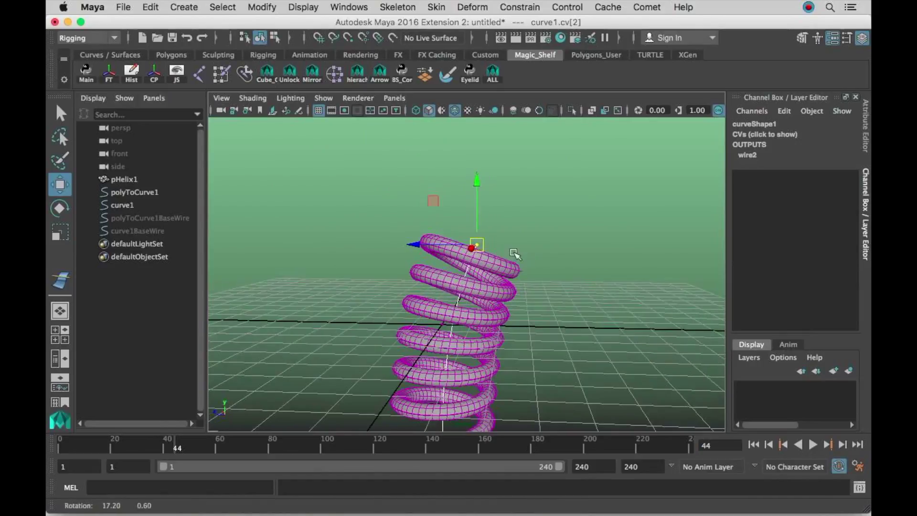
middle_drag(480, 249, 447, 272)
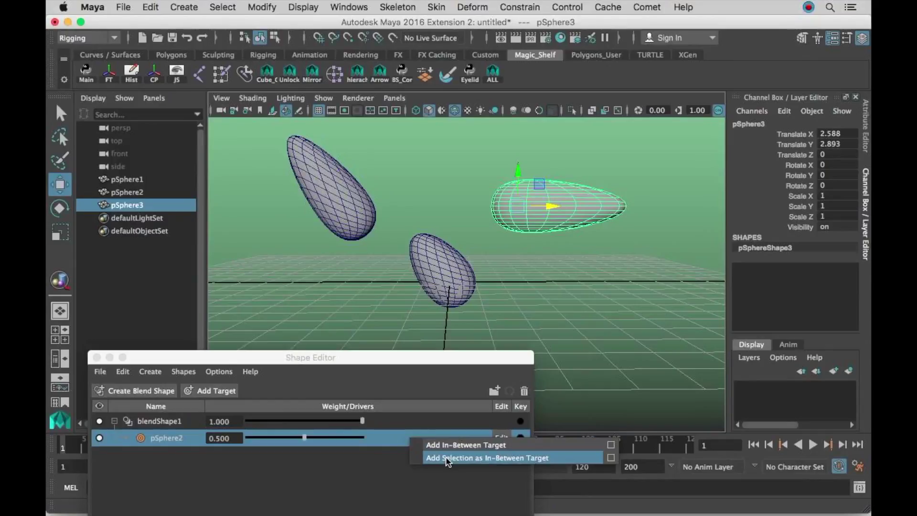
Add pSphere3 as an in-between target of pSphere2 at weight 0.5 and select pSphere1.
click(445, 458)
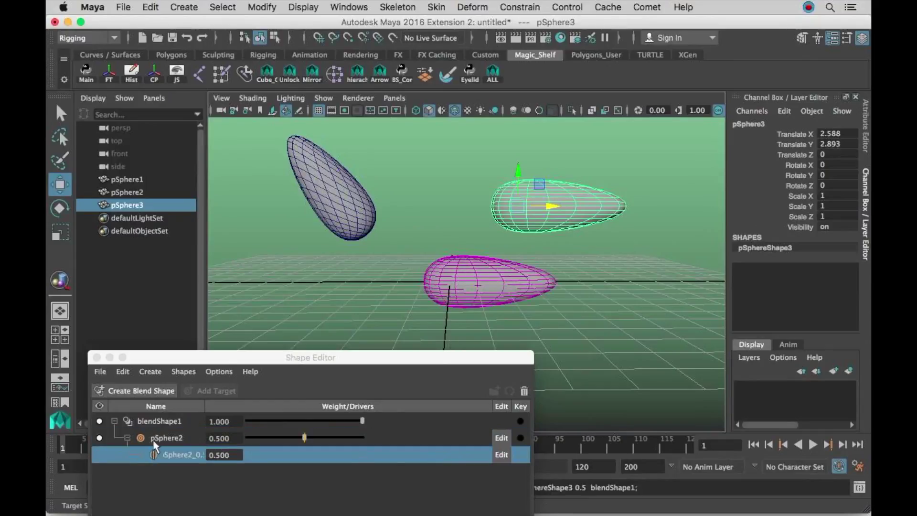
click(501, 281)
Set the pSphere2 weight of pSphere1's blendShape1 to 0, and scrub it up to 1.
click(777, 279)
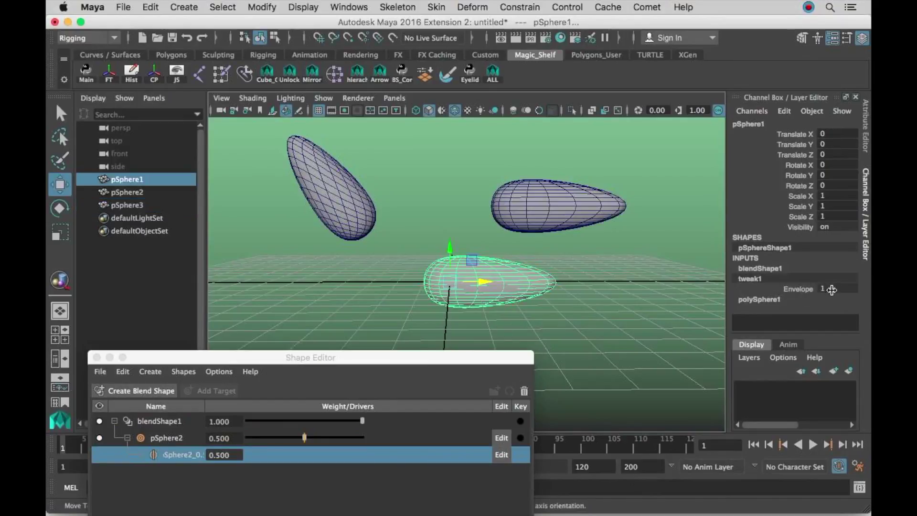
click(786, 269)
click(835, 288)
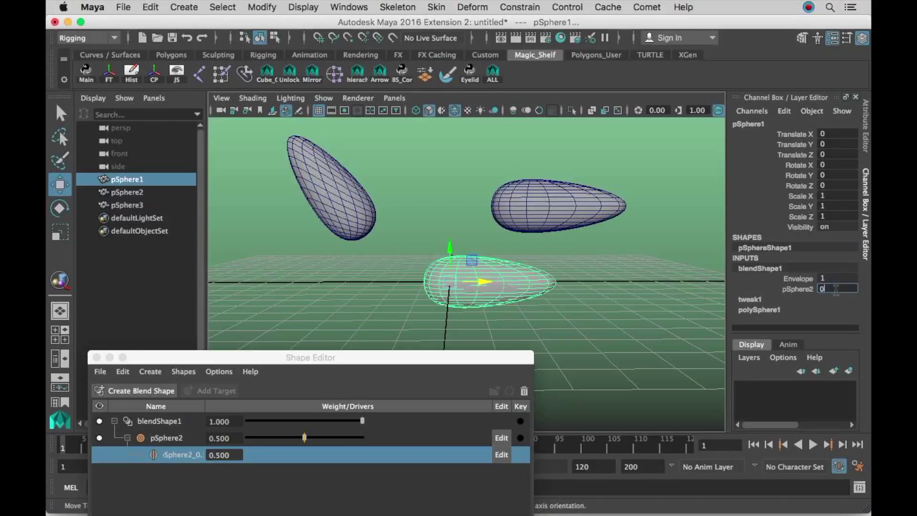
text(0)
key(Return)
click(797, 289)
middle_drag(561, 295, 568, 296)
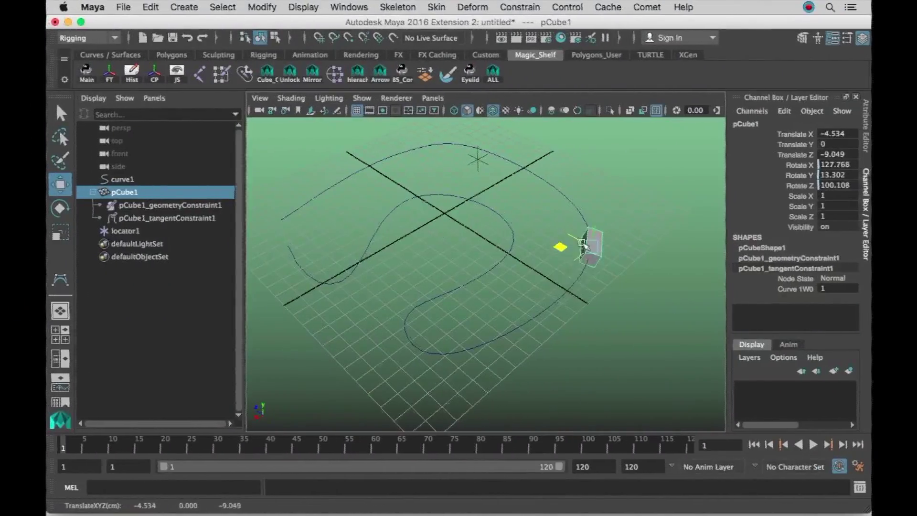
Move the constrained pCube1 back and forth along curve1.
drag(590, 246, 579, 279)
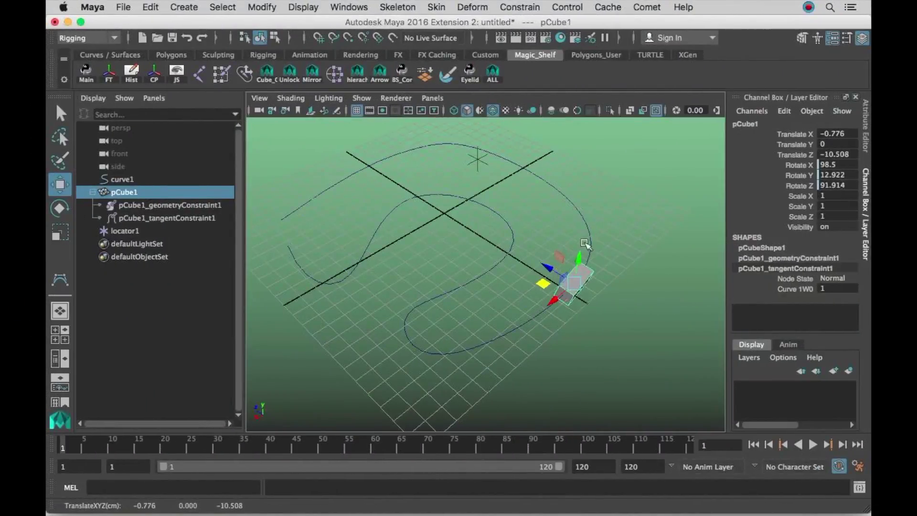
alt+drag(590, 245, 615, 253)
alt+middle_drag(615, 253, 541, 251)
right_drag(526, 250, 475, 177)
drag(502, 259, 542, 296)
alt+right_drag(568, 288, 507, 278)
With soft selection on, raise control vertex 6 of curve1 above the grid and lower control vertex 11 below it.
key(b)
drag(519, 277, 622, 270)
drag(475, 266, 528, 245)
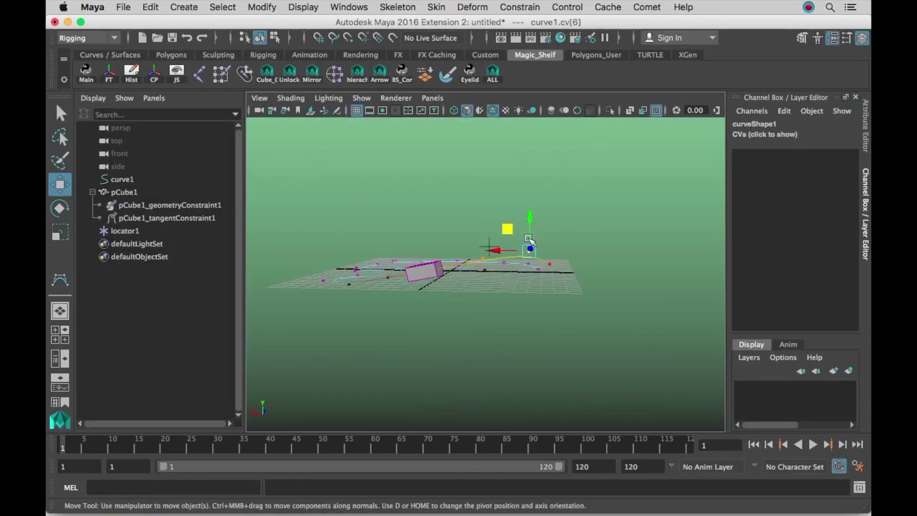
drag(531, 214, 472, 288)
click(439, 315)
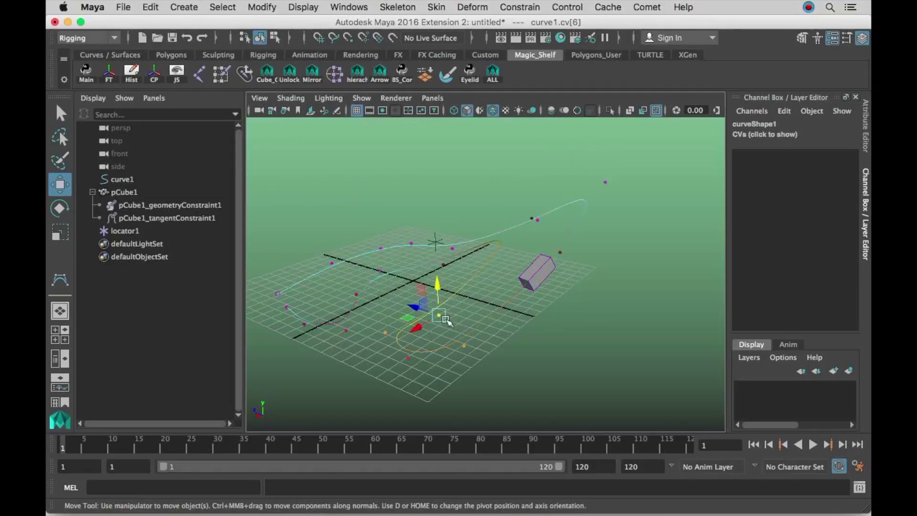
alt+drag(439, 315, 475, 295)
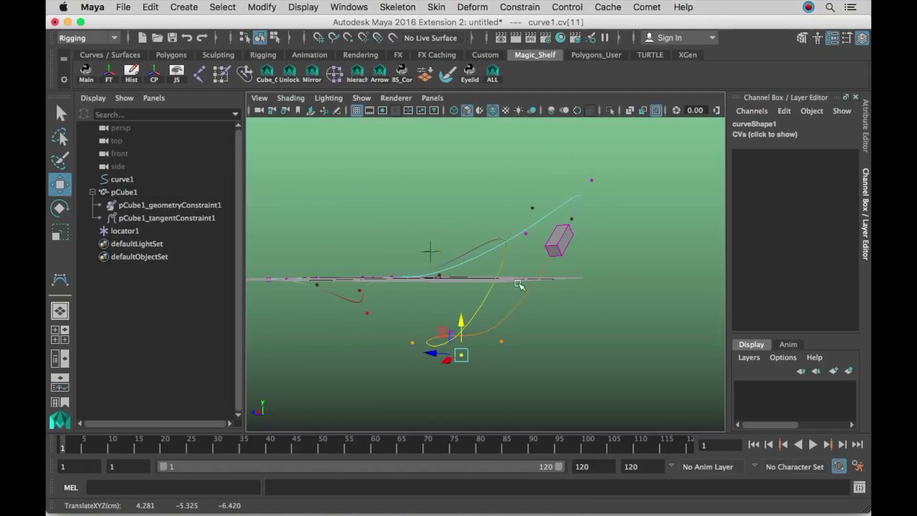
Select the constrained pCube1 and move it along the reshaped curve1.
click(557, 235)
alt+drag(557, 235, 554, 253)
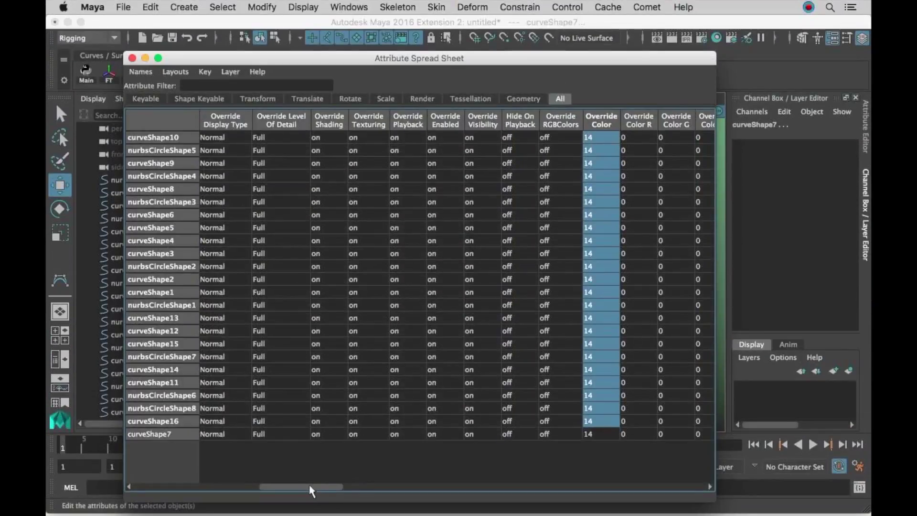
mouse_move(309, 487)
mouse_down()
mouse_move(228, 482)
mouse_move(365, 487)
mouse_move(318, 485)
mouse_up()
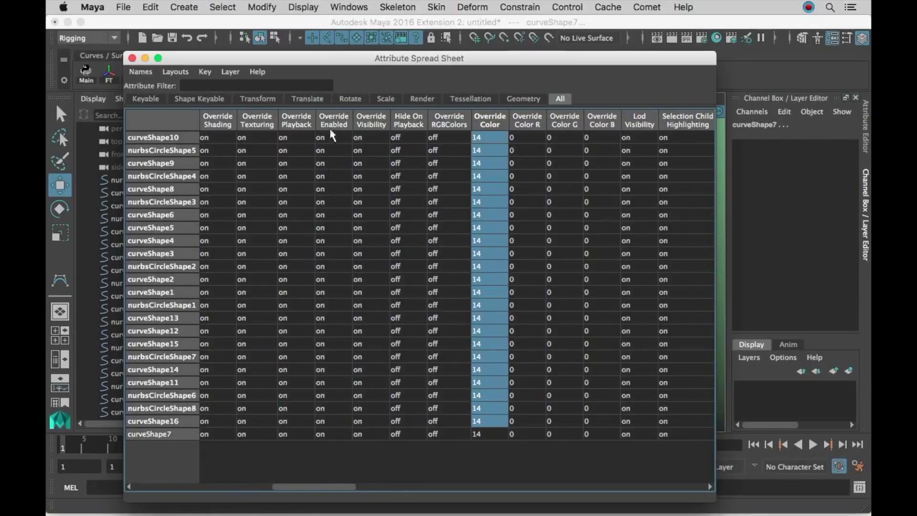
drag(404, 59, 438, 432)
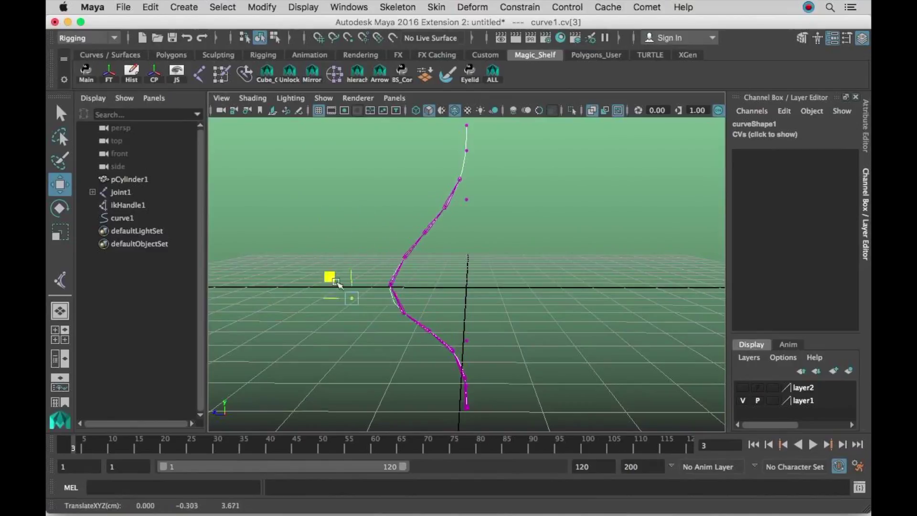
Move control vertex 3 of curve1 back and forth to bend the IK joint chain to both sides.
drag(338, 284, 405, 308)
drag(503, 285, 549, 282)
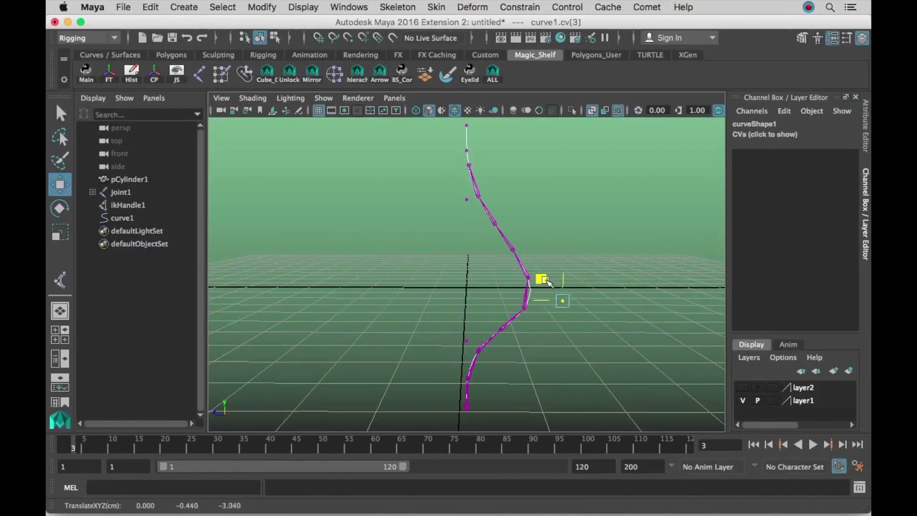
drag(534, 251, 531, 252)
alt+drag(531, 252, 564, 267)
alt+middle_drag(493, 263, 513, 272)
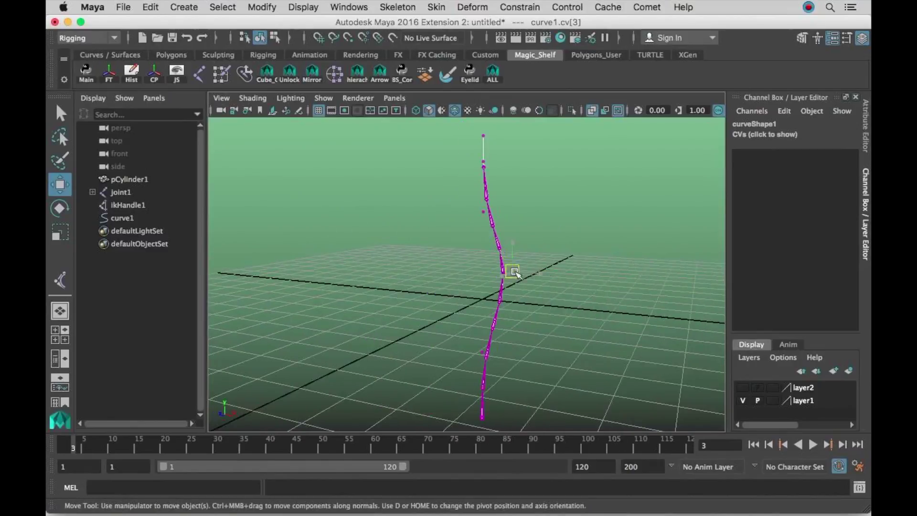
drag(513, 273, 403, 272)
alt+drag(497, 304, 524, 317)
alt+middle_drag(525, 317, 536, 320)
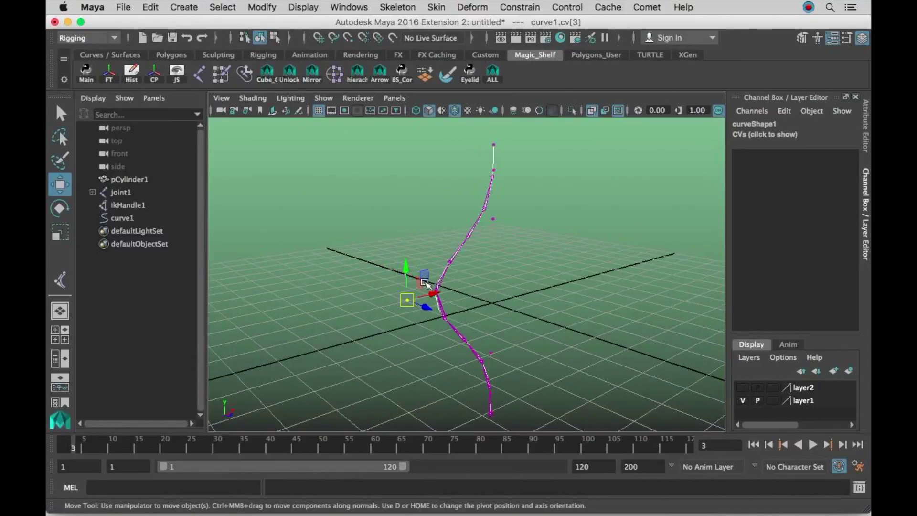
drag(408, 299, 599, 267)
alt+right_drag(497, 258, 514, 262)
alt+drag(514, 262, 507, 224)
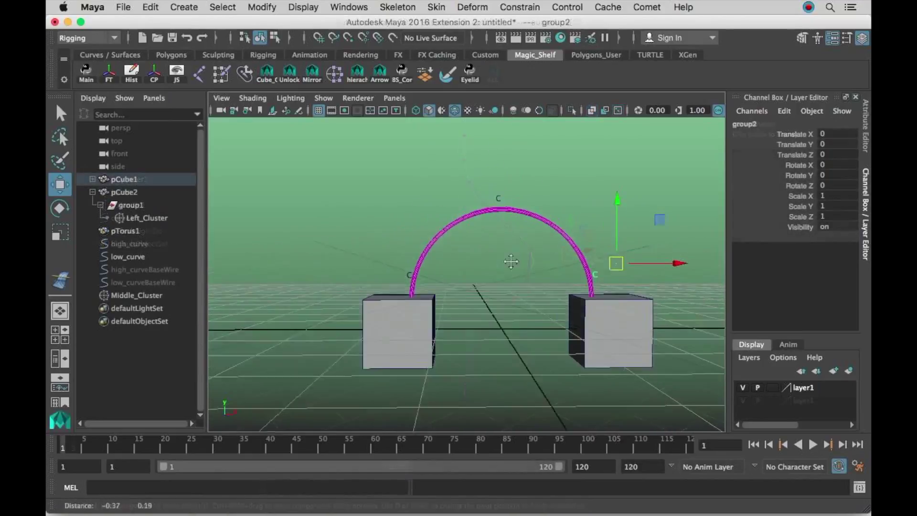
Move pCube2 to about X -0.33, Y 0.89 and rotate it to about X 18, Y 7, Z -29 degrees.
click(422, 310)
middle_drag(446, 290, 431, 238)
key(e)
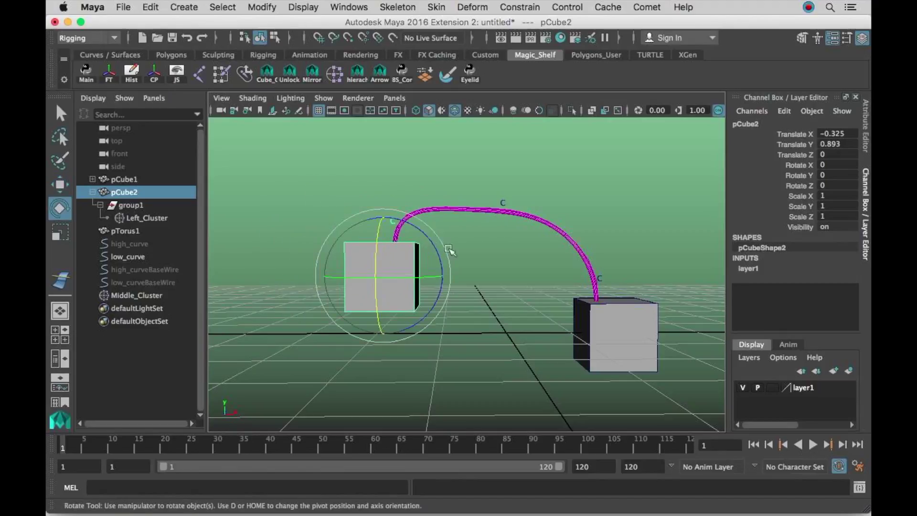
alt+drag(485, 256, 419, 279)
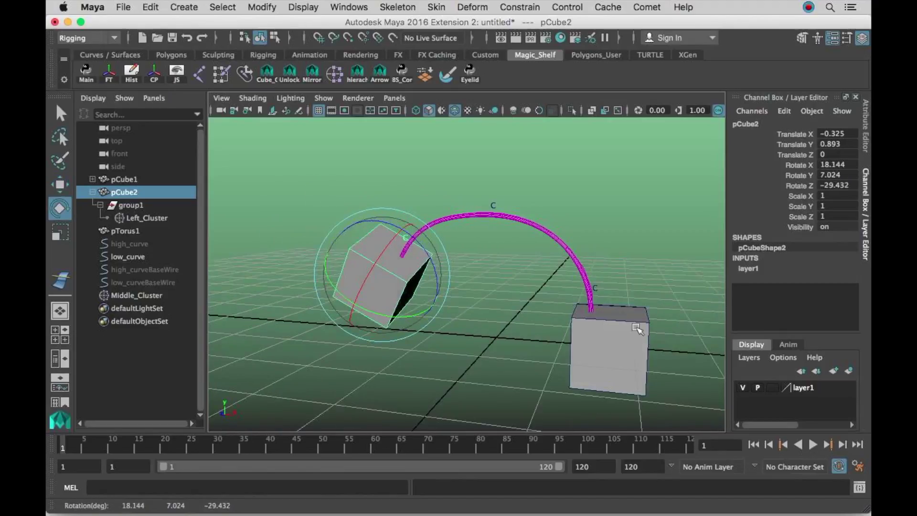
Move pCube1 to about X 0.54, Y 0.92, Z -0.07 and rotate it to about X 34, Y -4, Z 25 degrees.
click(621, 329)
alt+drag(596, 323, 625, 285)
key(w)
key(e)
drag(637, 261, 637, 285)
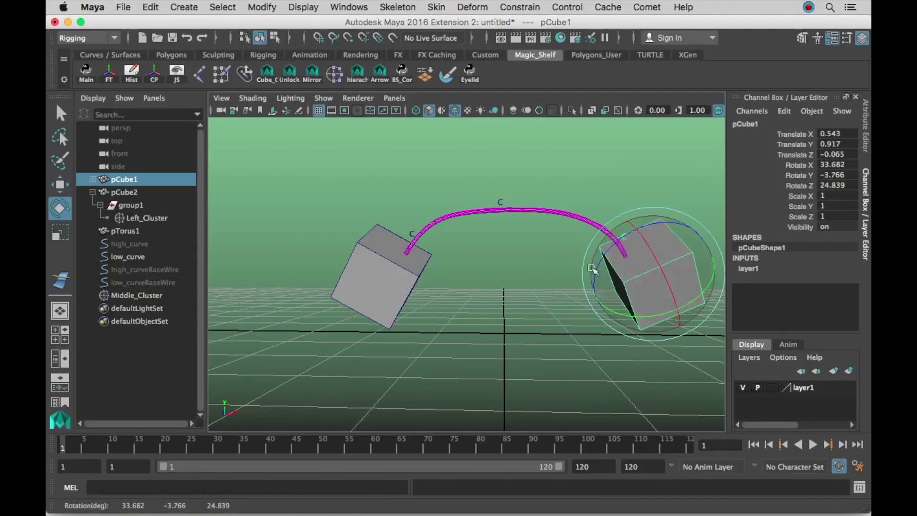
Select Middle_Cluster and activate the Move tool on it.
click(143, 295)
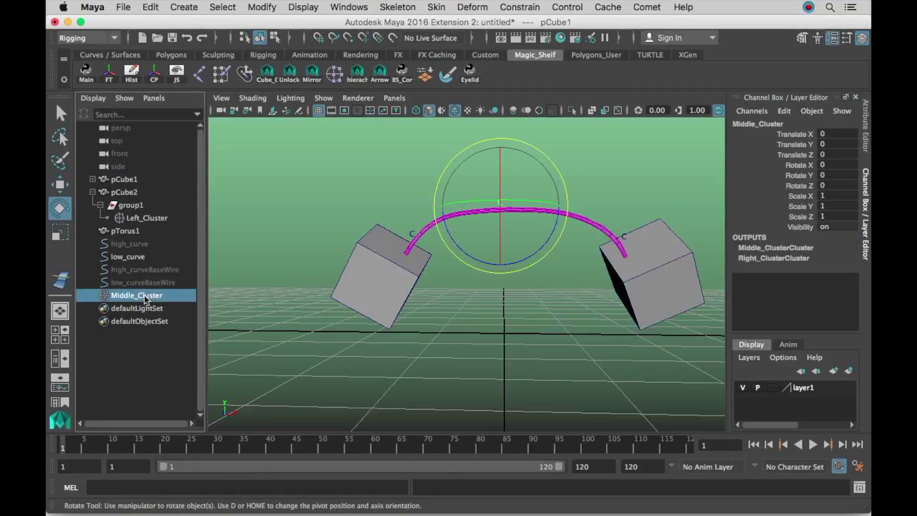
key(w)
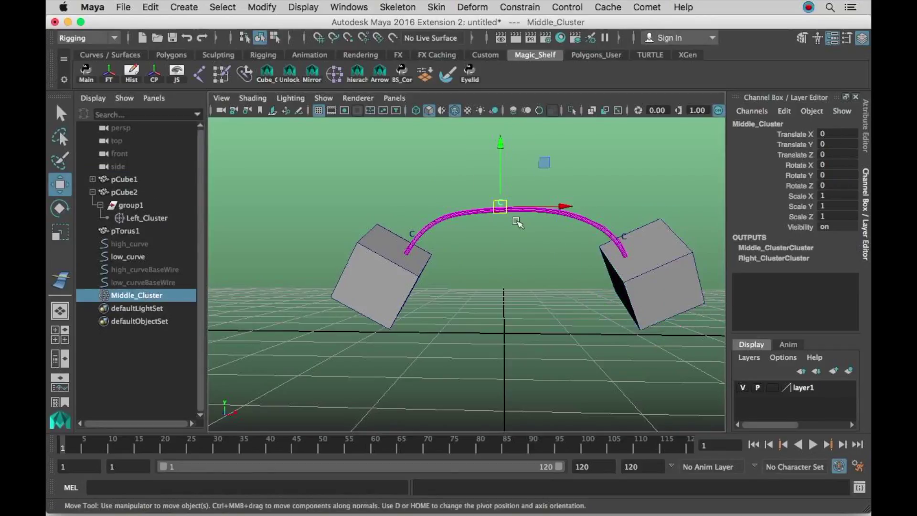